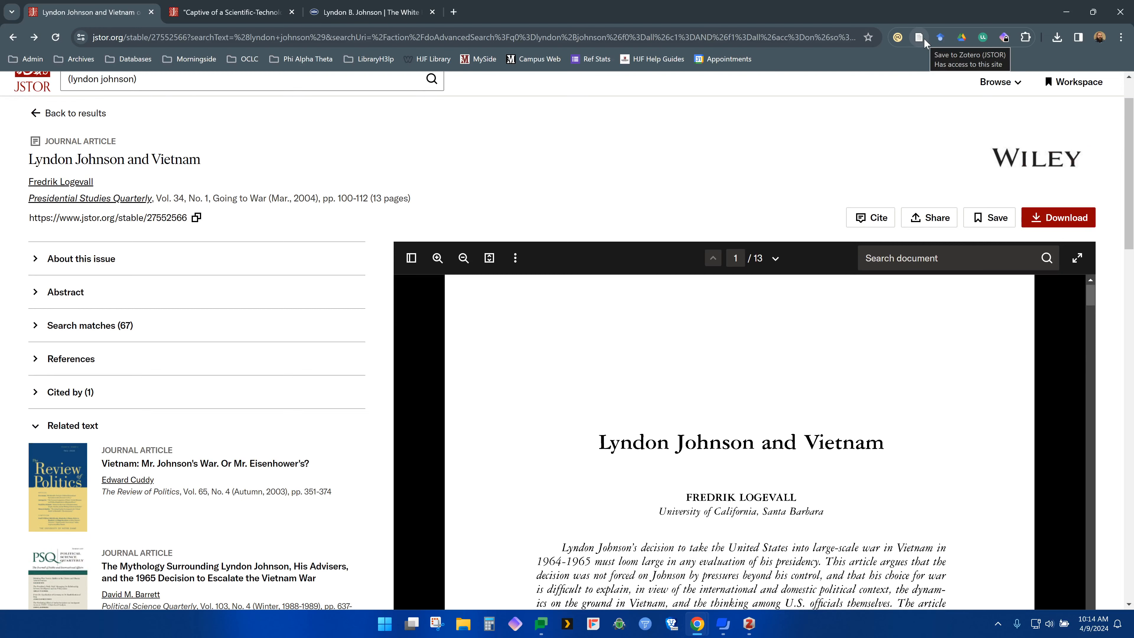
# Save the JSTOR article "Lyndon Johnson and Vietnam" to My Library with the Zotero connector
pyautogui.click(353, 6)
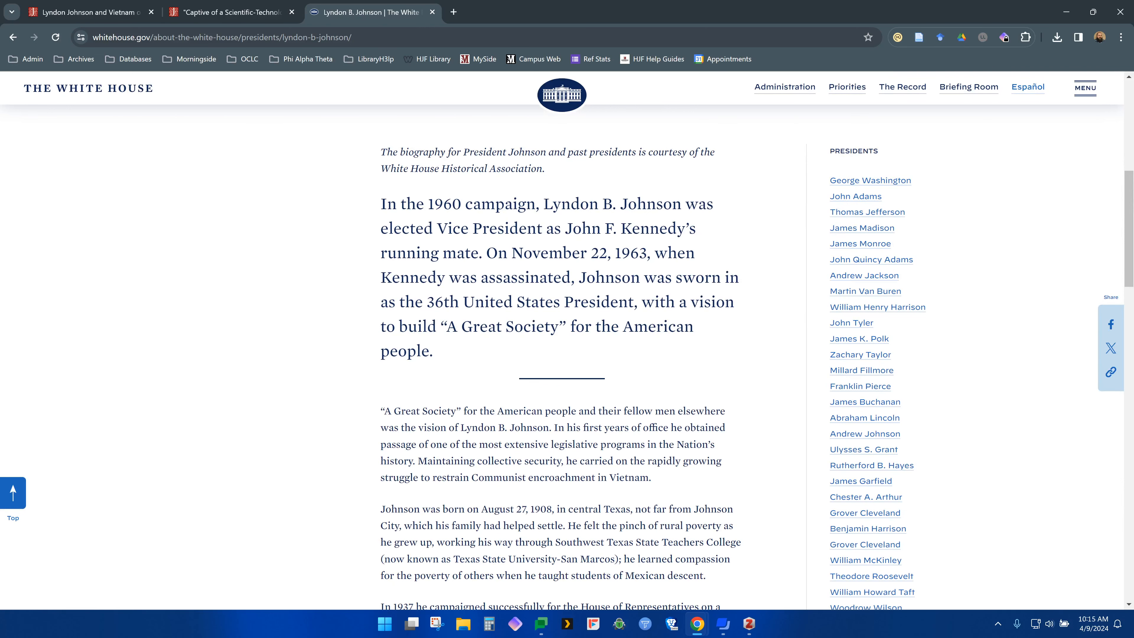
pyautogui.click(60, 8)
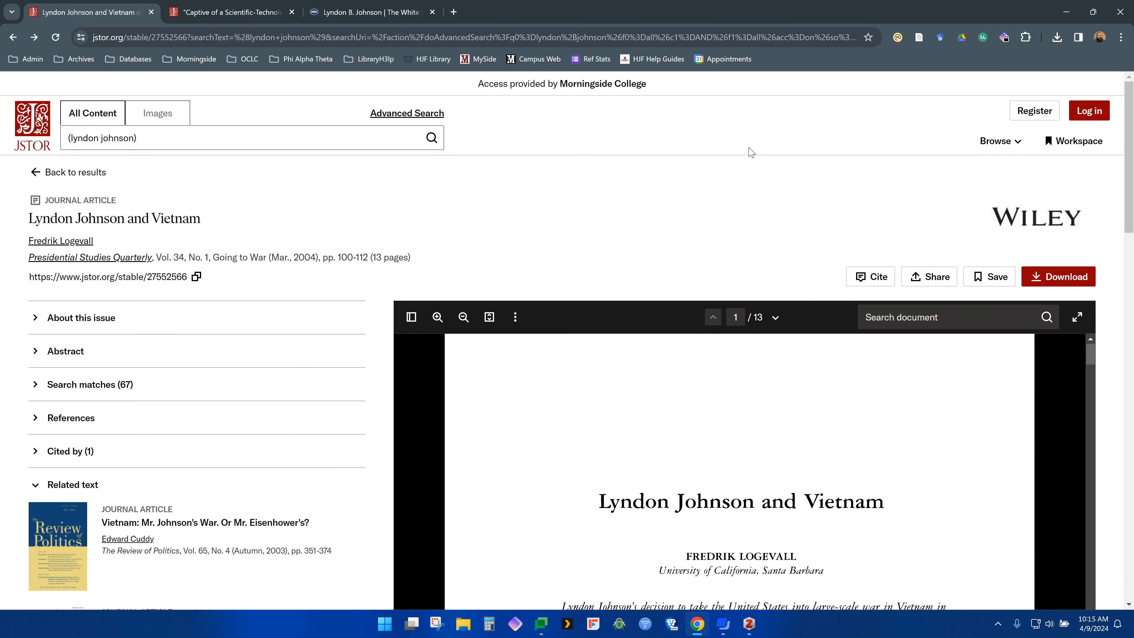
pyautogui.click(919, 37)
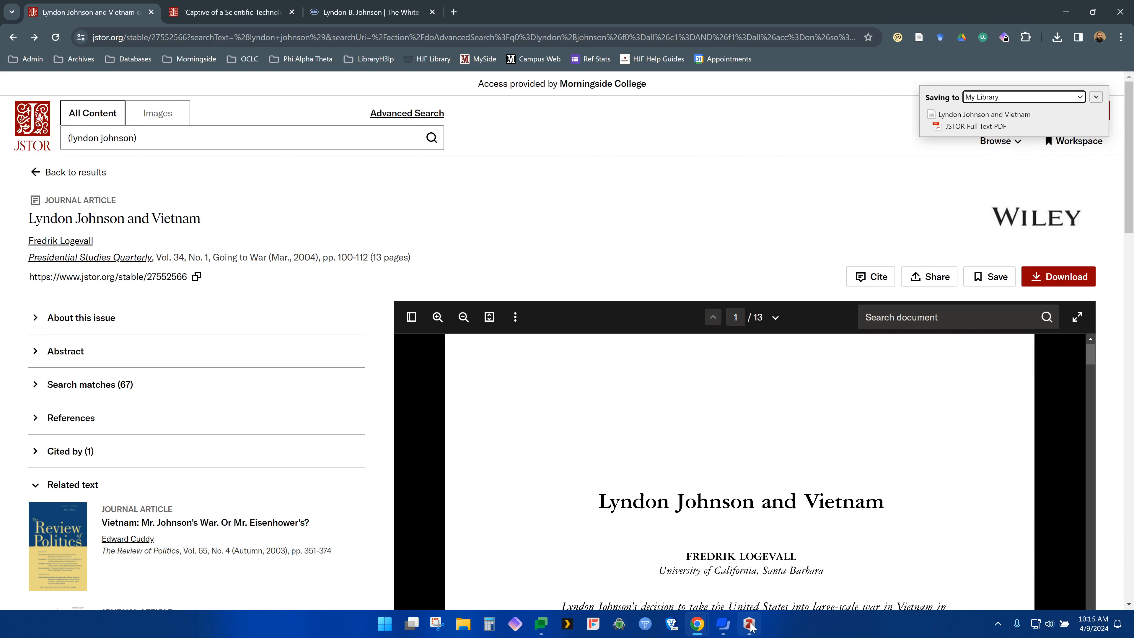
# Switch to Zotero and expand the "Lyndon Johnson and Vietnam" item to view its attachment
pyautogui.click(758, 620)
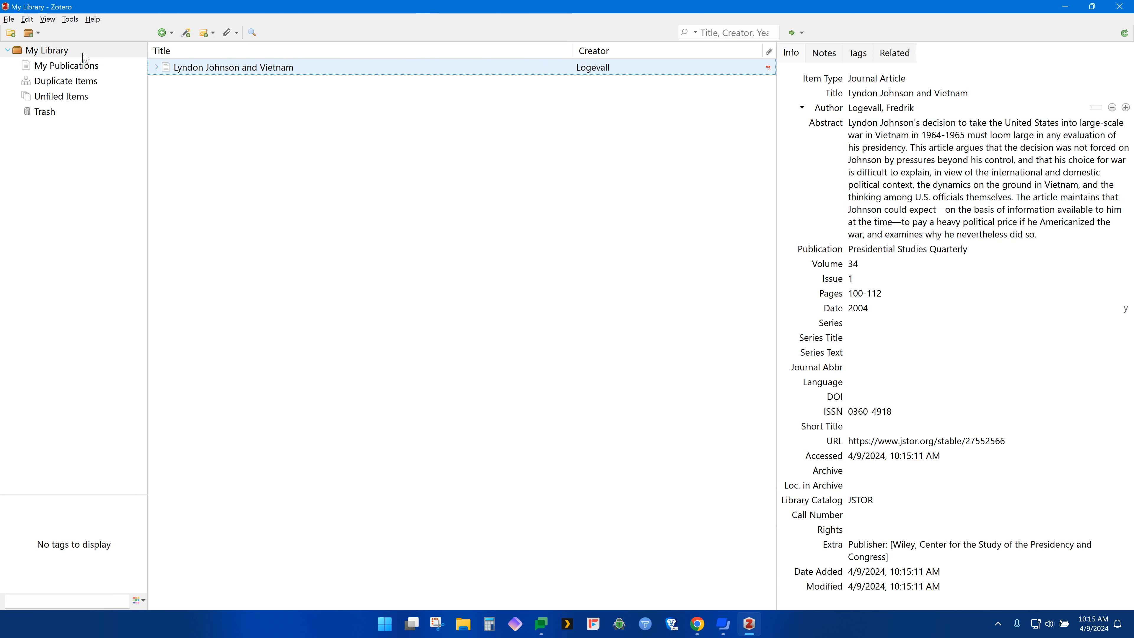
pyautogui.click(156, 68)
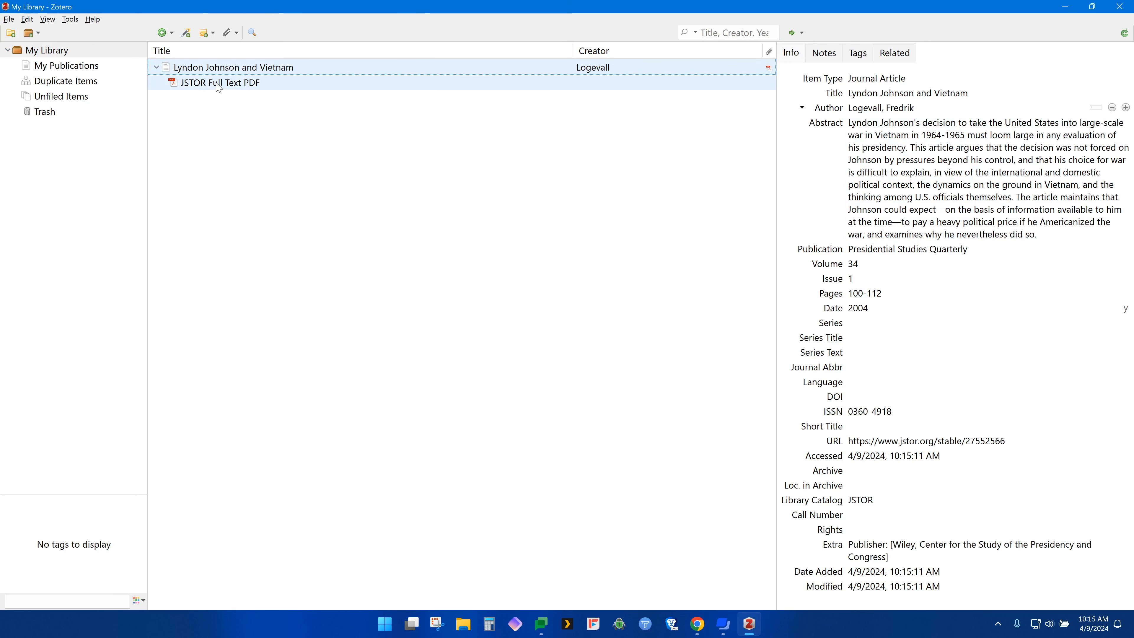
pyautogui.moveTo(735, 634)
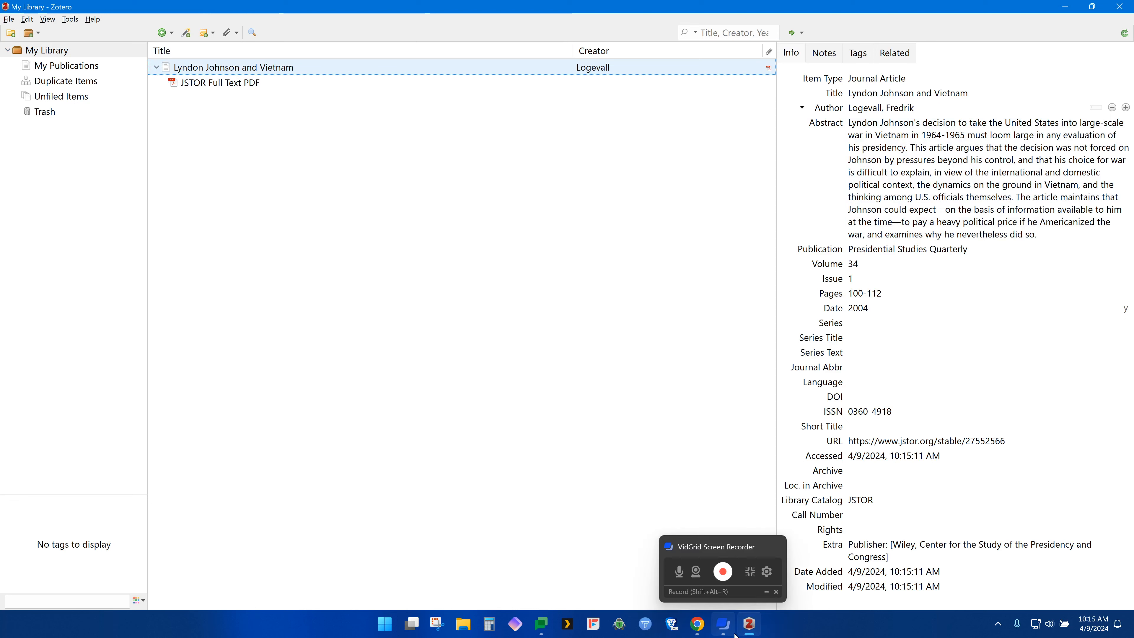
pyautogui.click(734, 633)
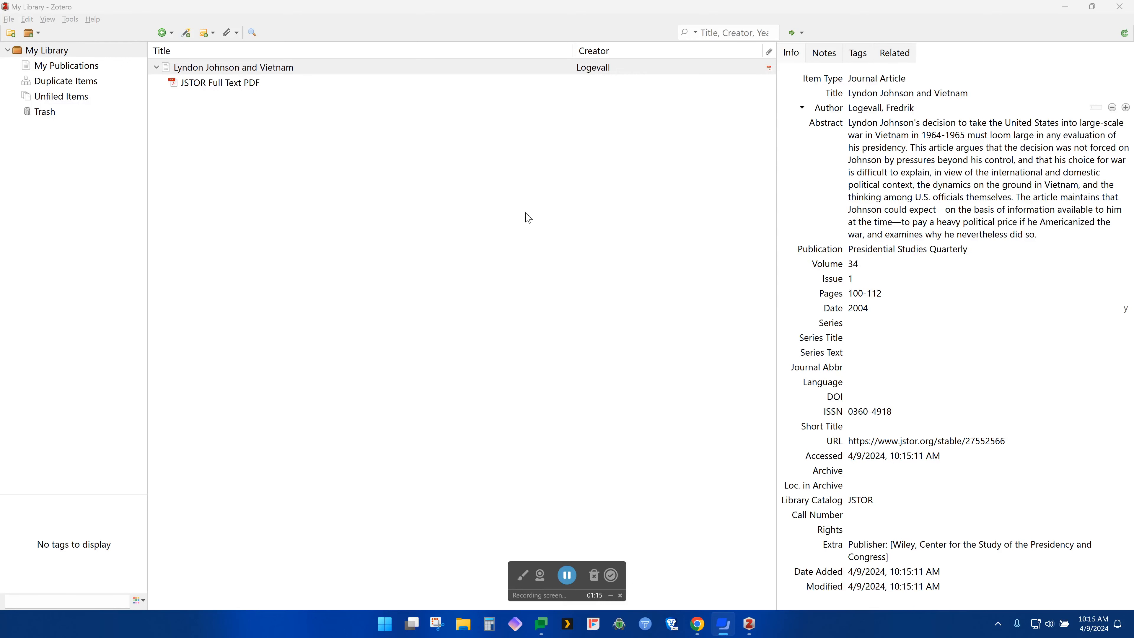
pyautogui.click(613, 595)
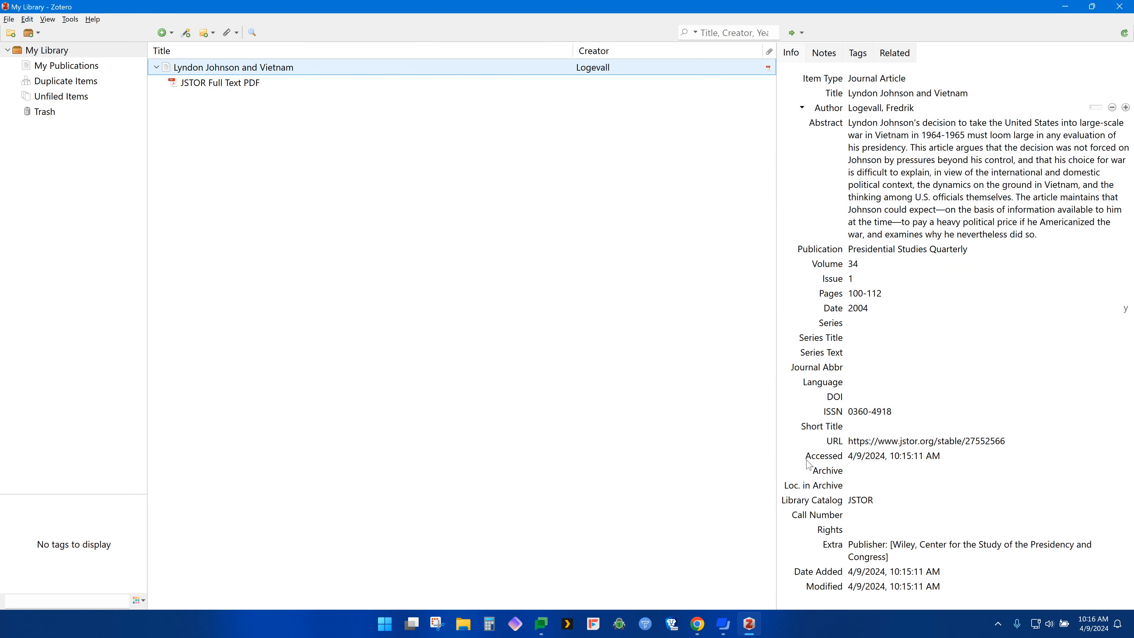
# Switch to Chrome and save the JSTOR article "Captive of a Scientific-Technological Elite" to My Library with the Zotero connector
pyautogui.moveTo(702, 630)
pyautogui.click(796, 562)
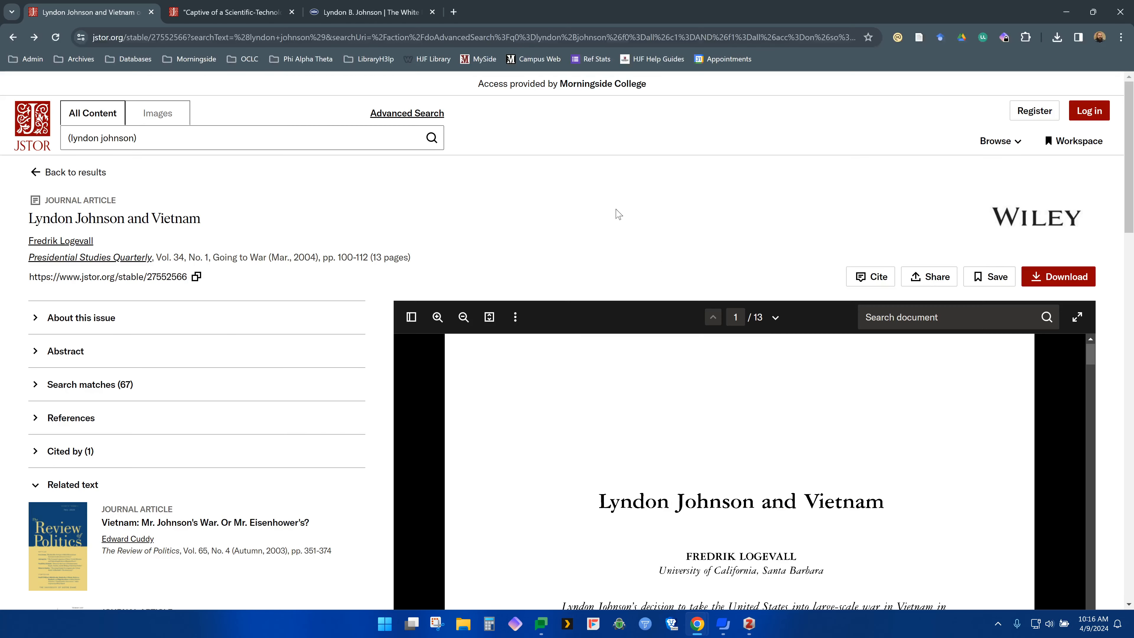
pyautogui.click(220, 15)
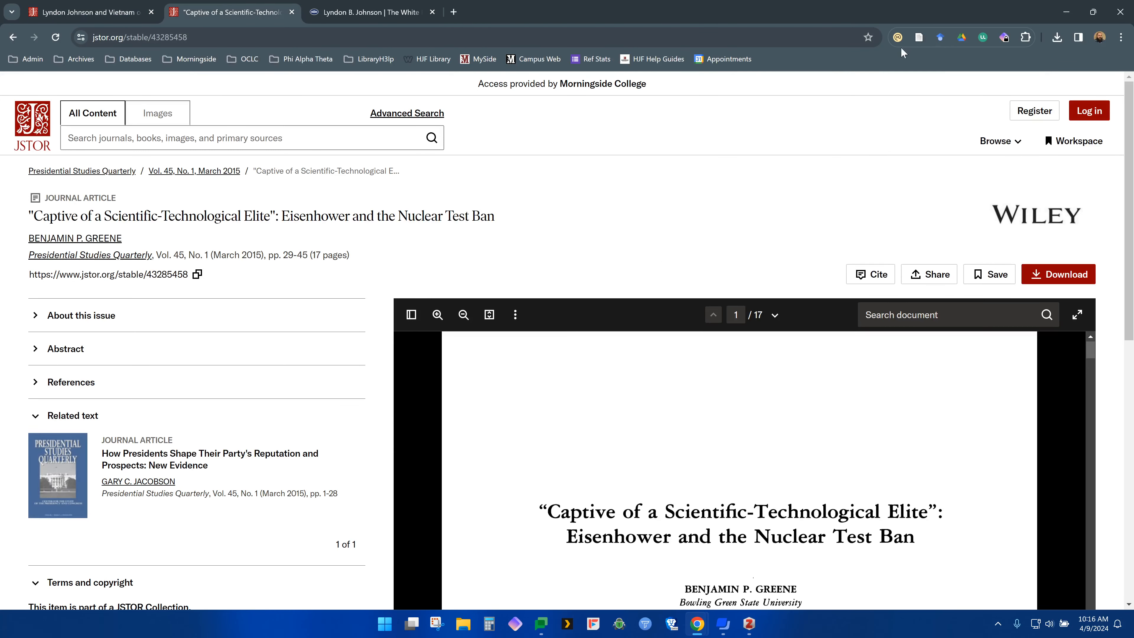
pyautogui.click(919, 37)
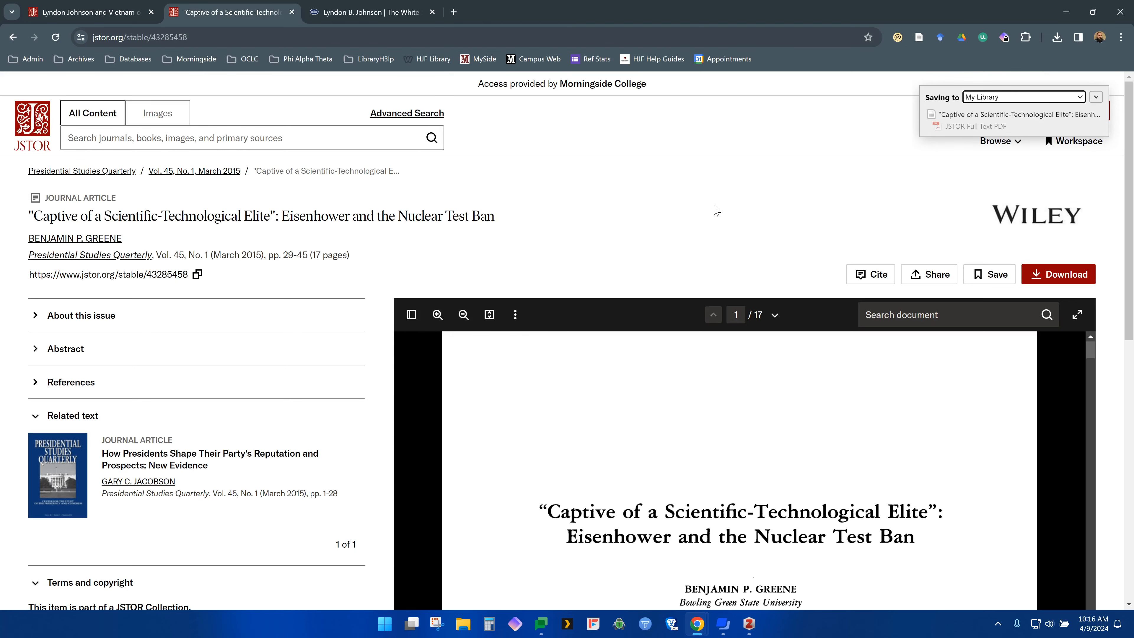
# Save the White House web page about Lyndon B. Johnson to My Library with the Zotero connector
pyautogui.click(360, 10)
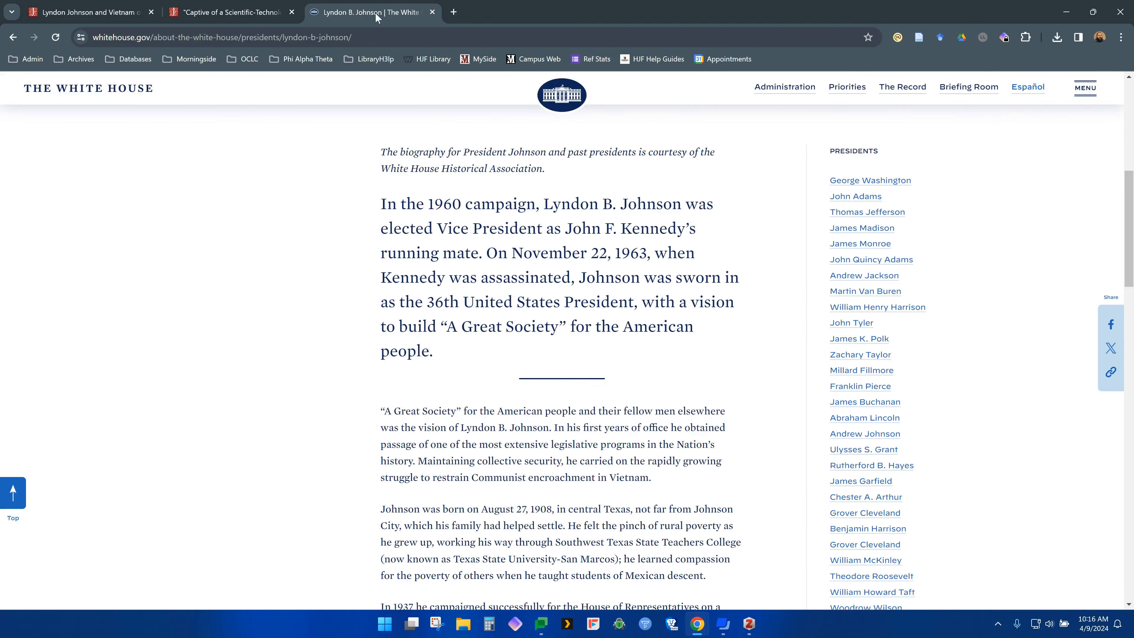
pyautogui.scroll(10, 655, 218)
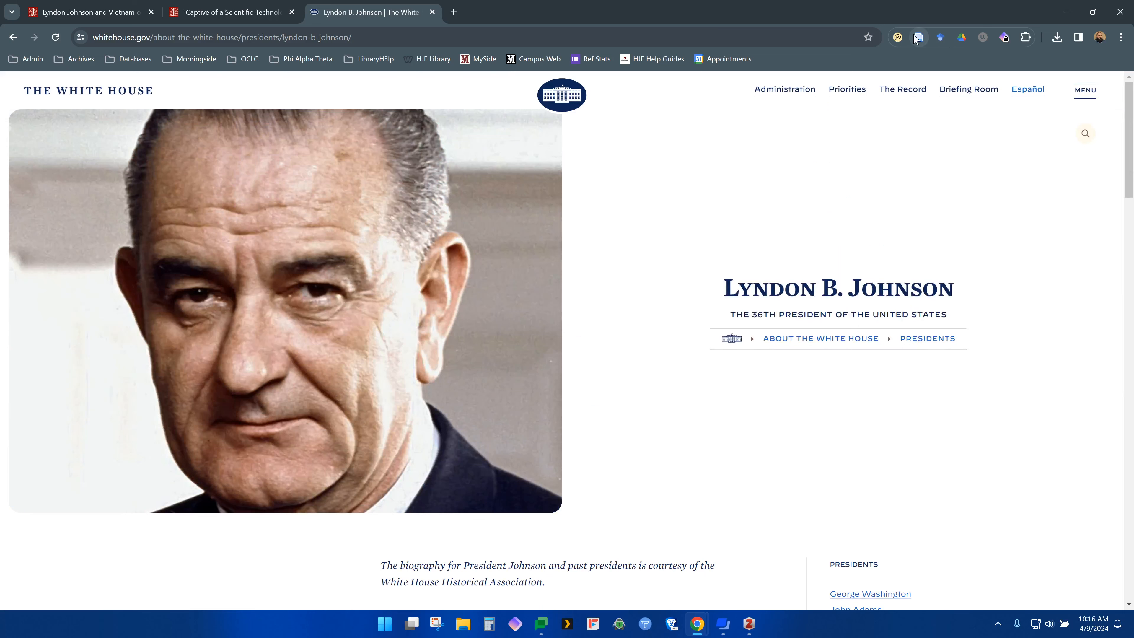
pyautogui.click(919, 38)
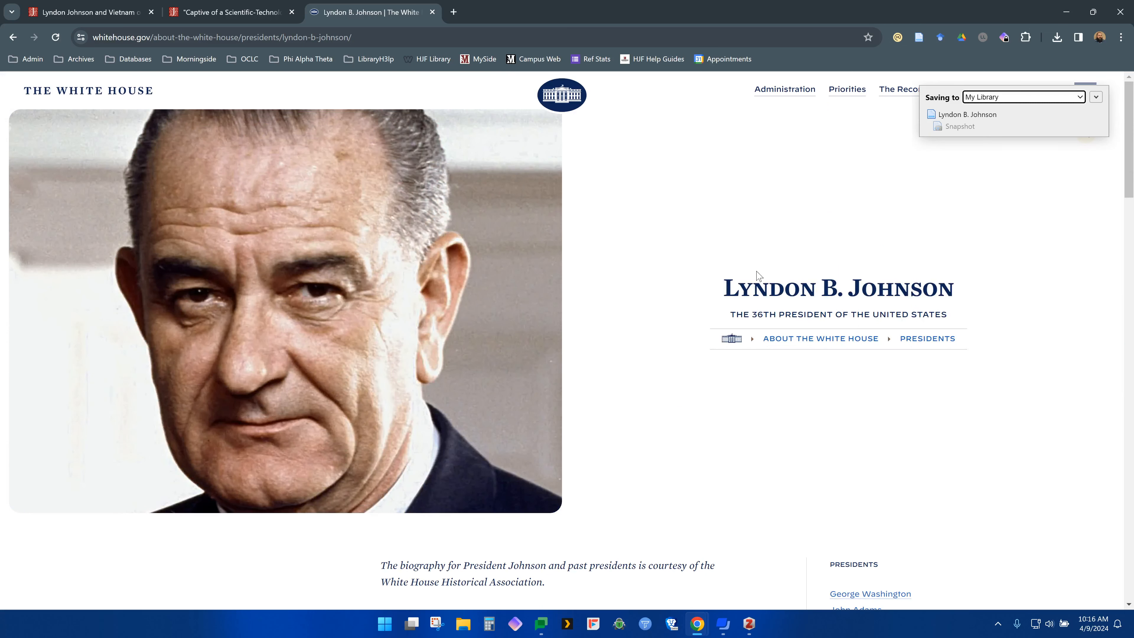
# Switch to Zotero and move the Snapshot attached to the "Lyndon B. Johnson" web page item to the trash
pyautogui.click(750, 623)
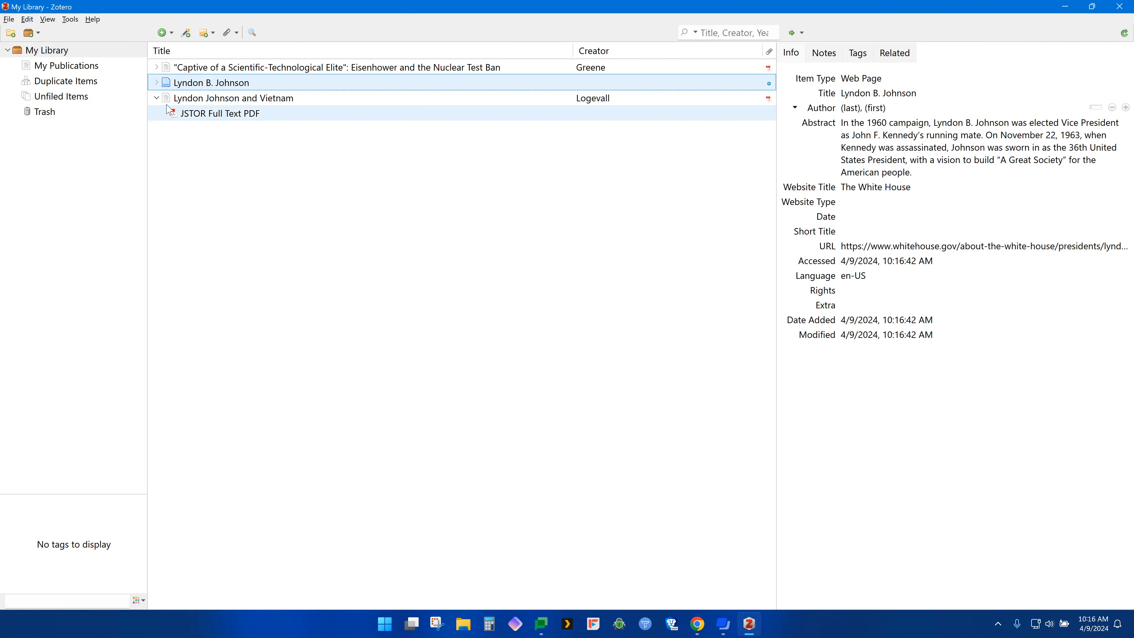
pyautogui.click(156, 82)
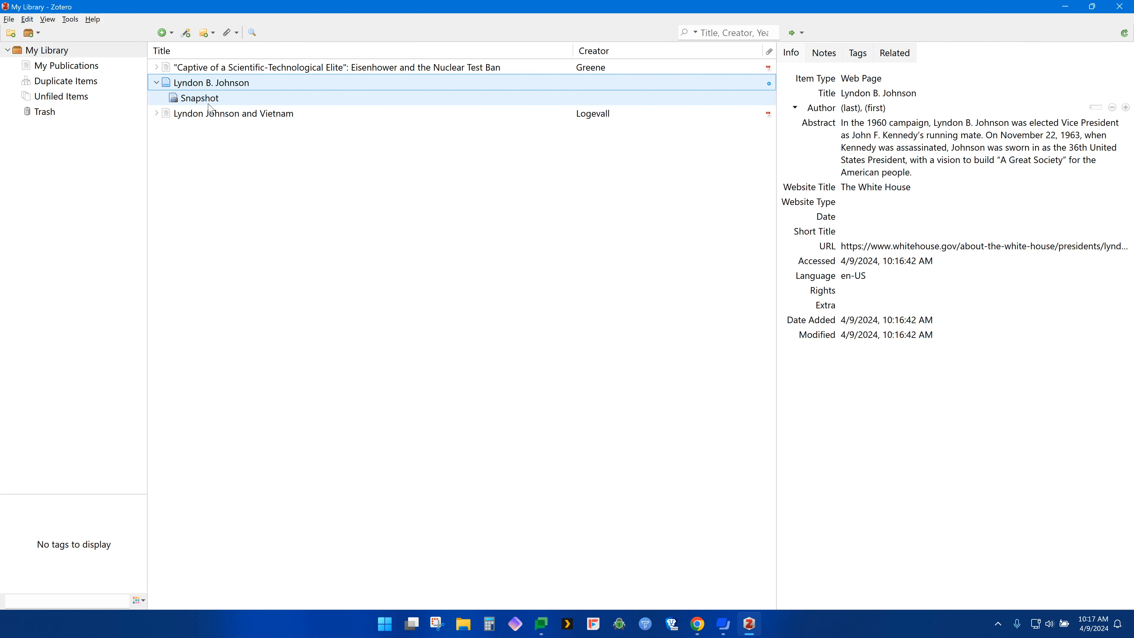
pyautogui.click(221, 98)
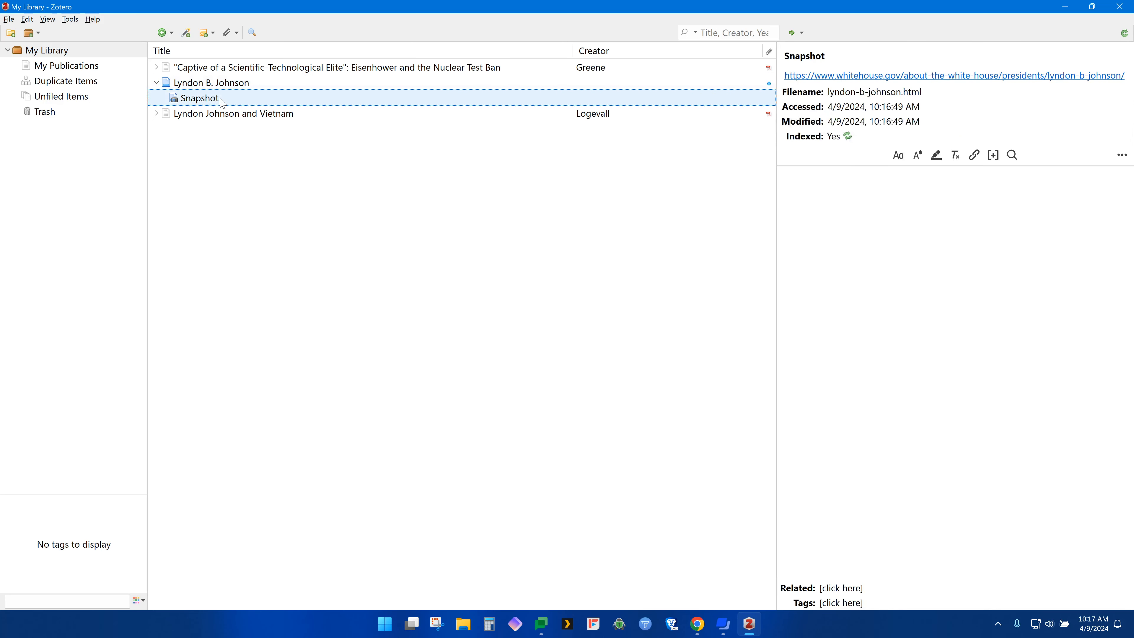
pyautogui.rightClick(222, 102)
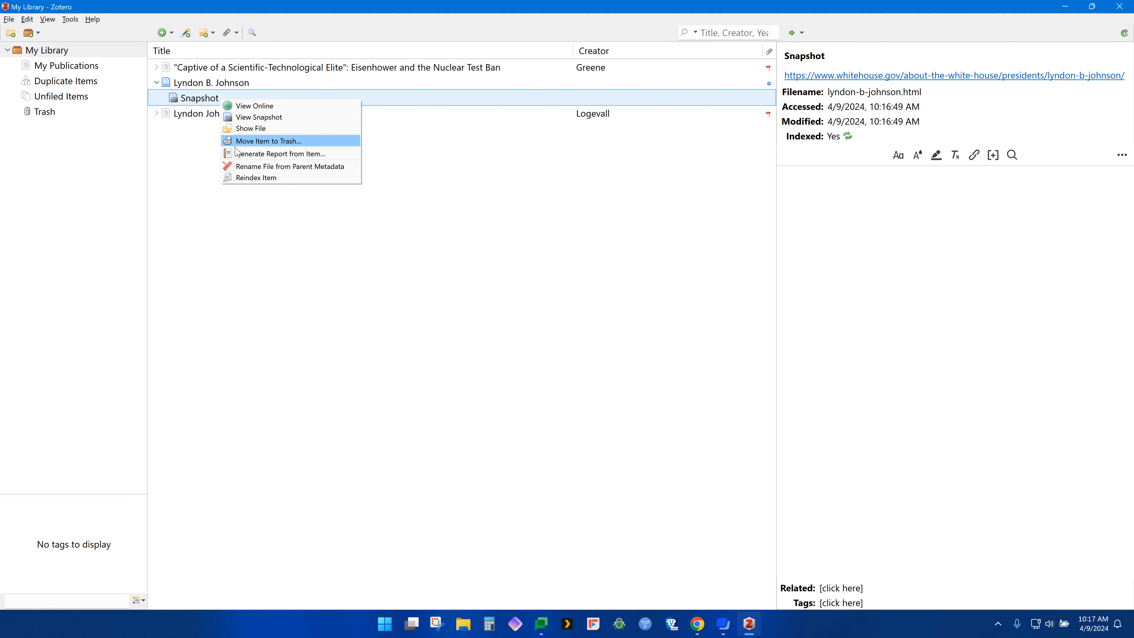
pyautogui.click(277, 144)
pyautogui.click(534, 323)
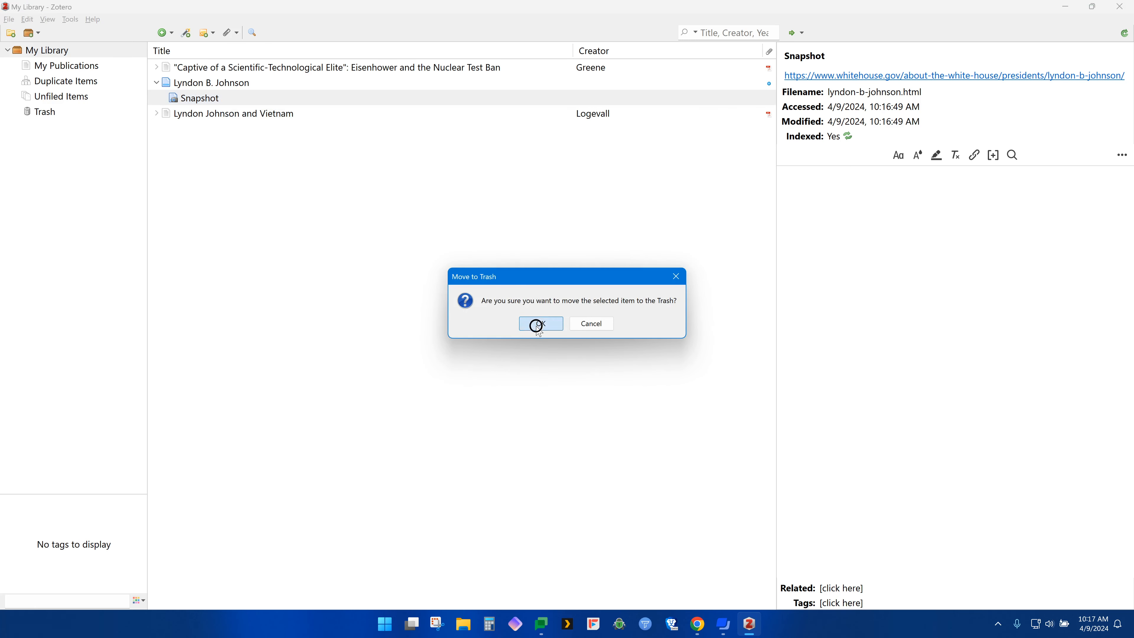
# Examine the attachment and the editable metadata fields of the "Captive of a Scientific-Technological Elite" article
pyautogui.click(156, 68)
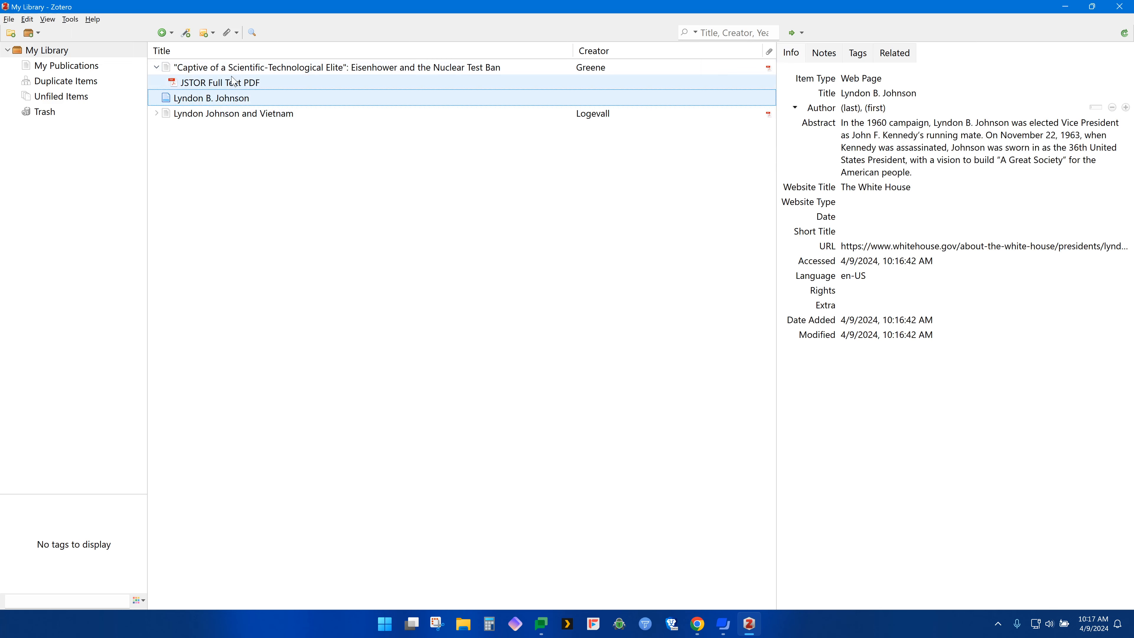
pyautogui.click(223, 67)
pyautogui.click(941, 94)
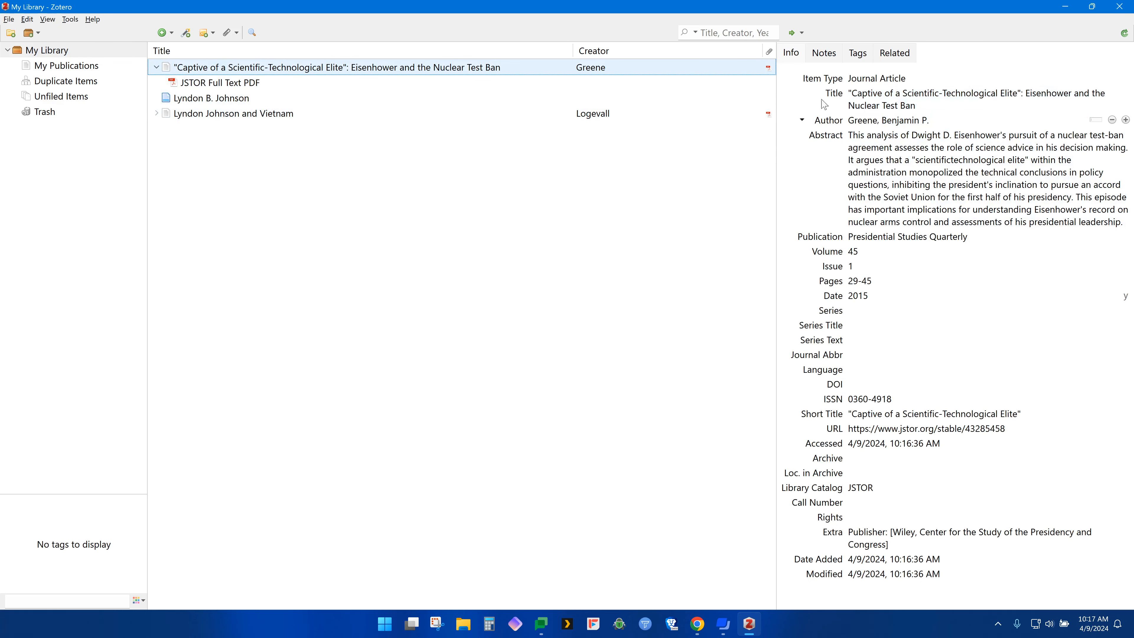
pyautogui.click(883, 101)
pyautogui.click(918, 105)
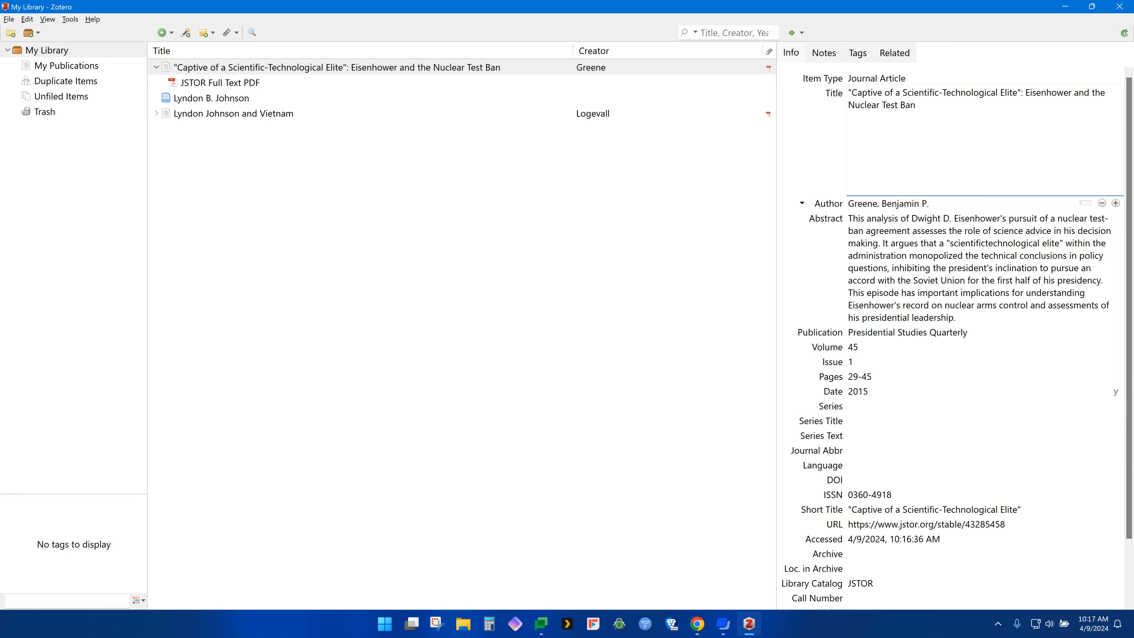
pyautogui.click(808, 108)
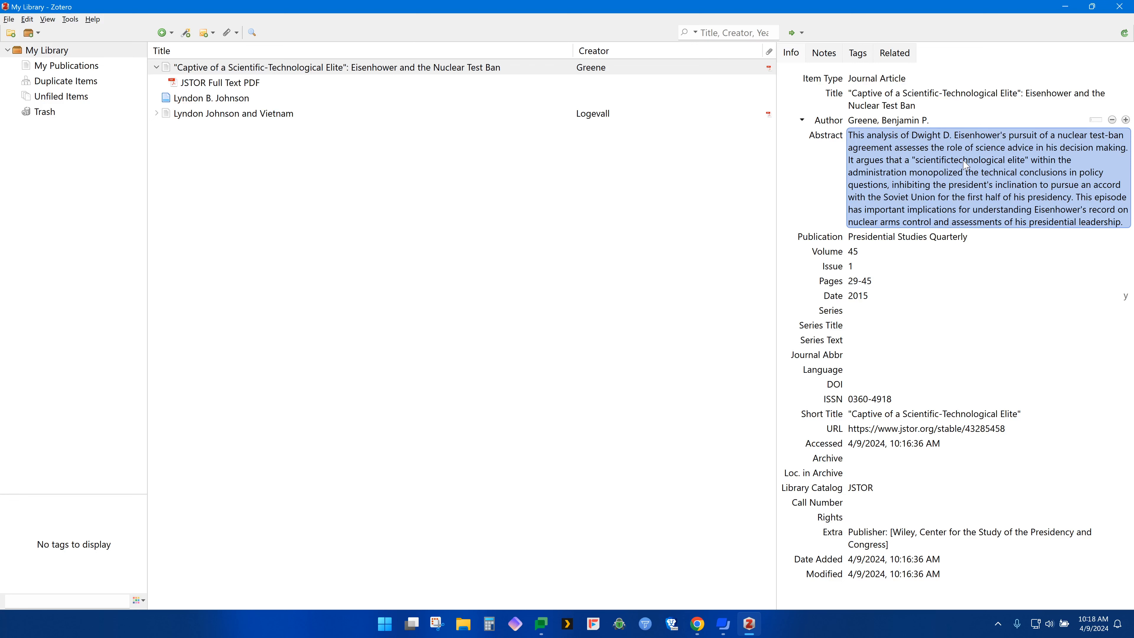
pyautogui.click(892, 101)
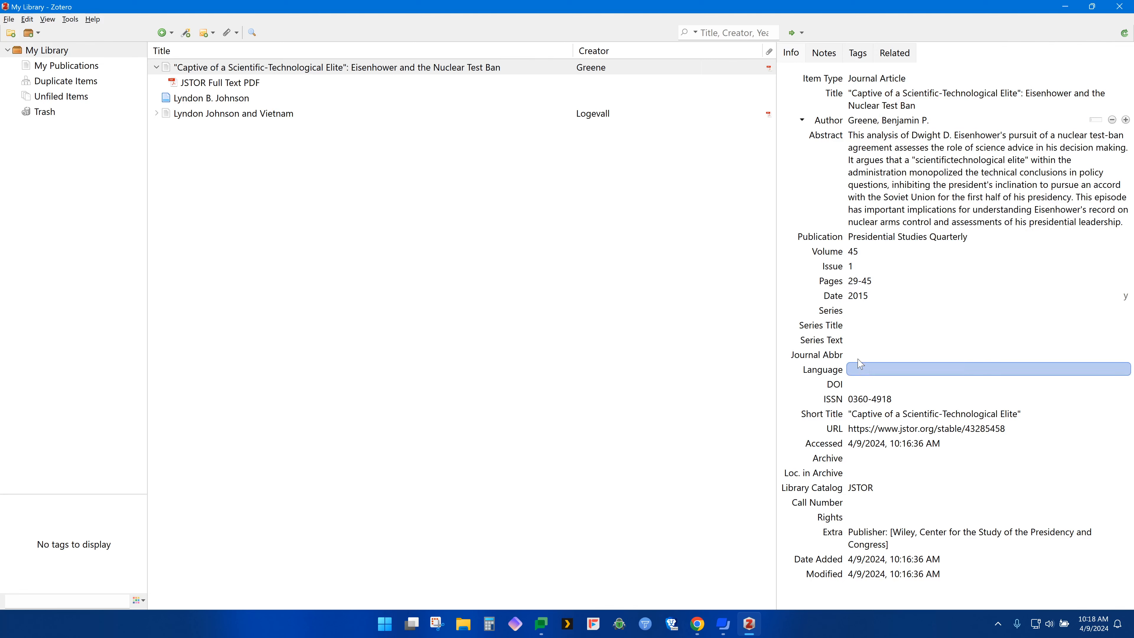
pyautogui.click(897, 104)
pyautogui.click(918, 220)
pyautogui.click(900, 348)
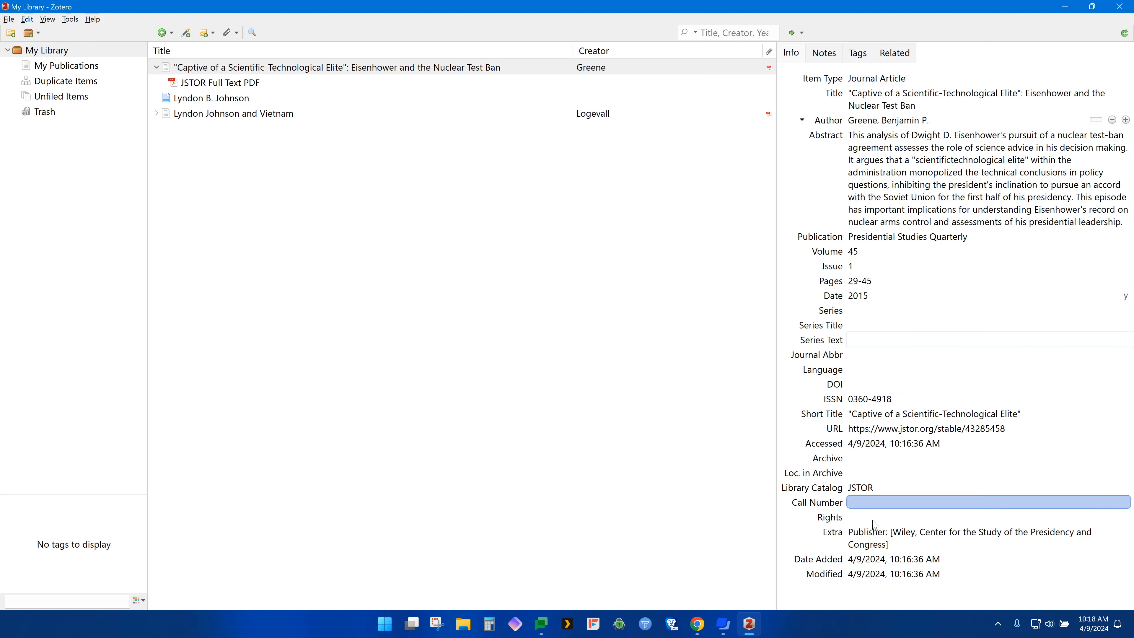
pyautogui.click(683, 210)
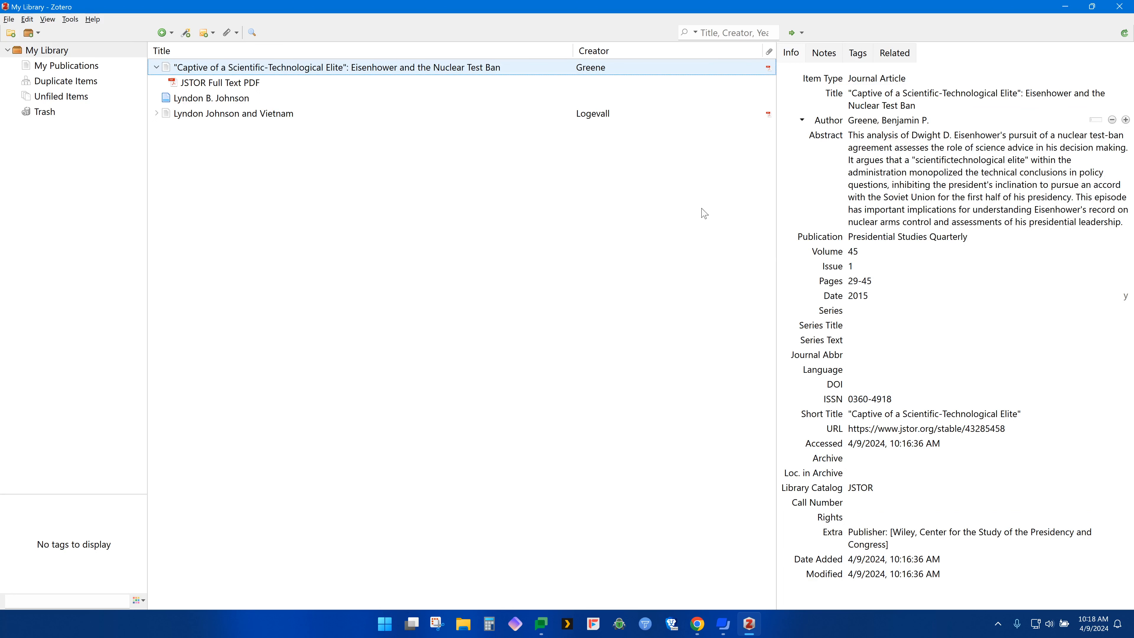
pyautogui.click(155, 67)
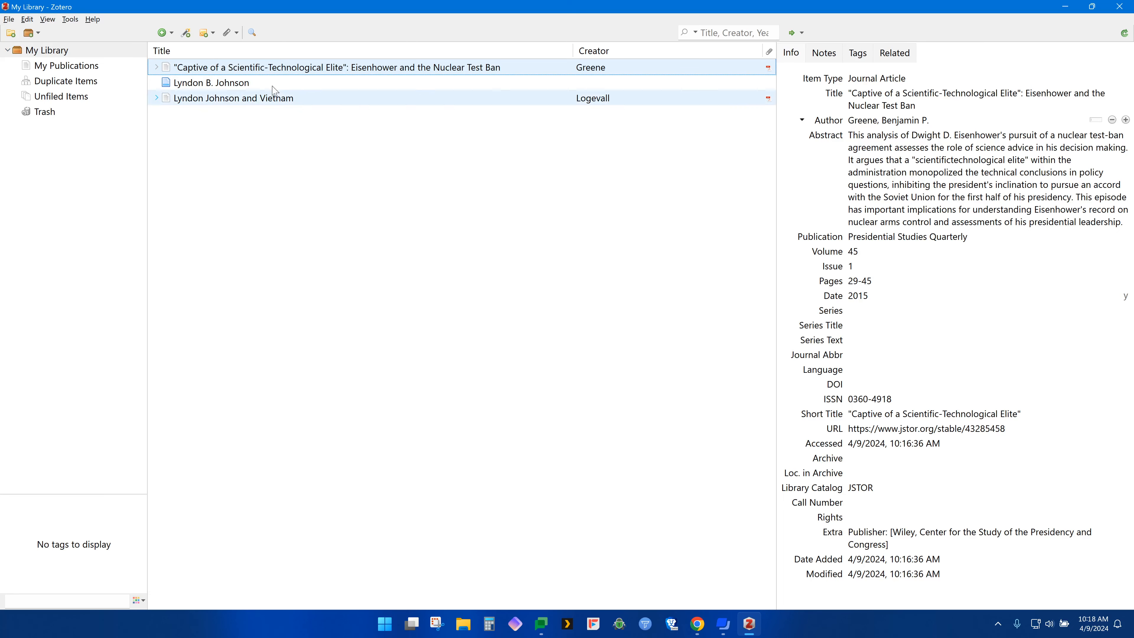
pyautogui.click(45, 51)
pyautogui.rightClick(45, 53)
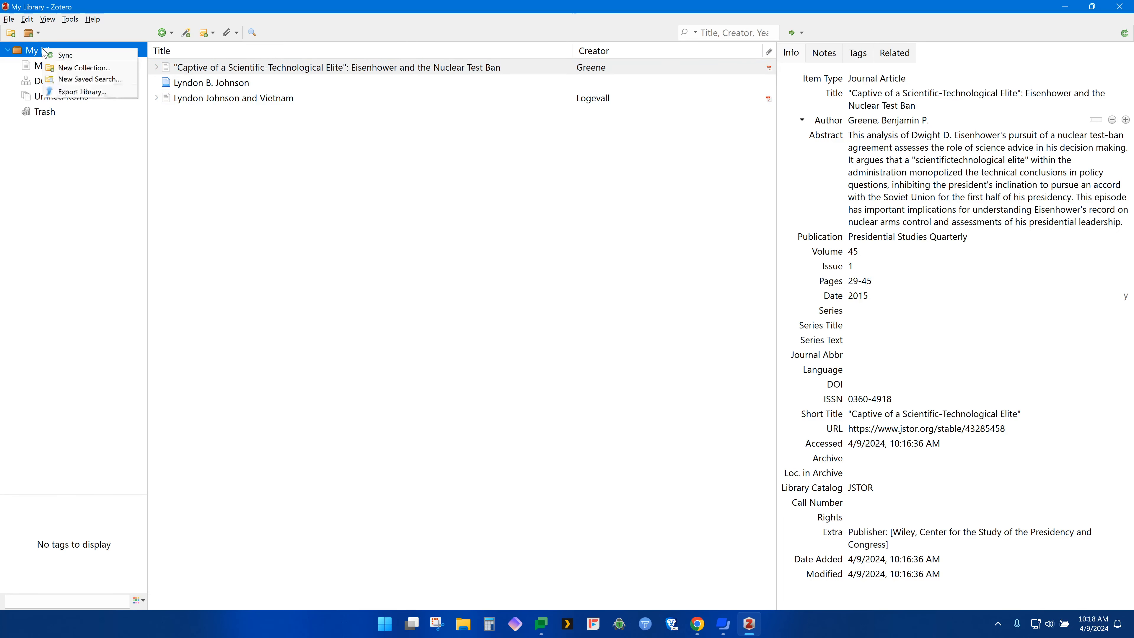
pyautogui.click(104, 37)
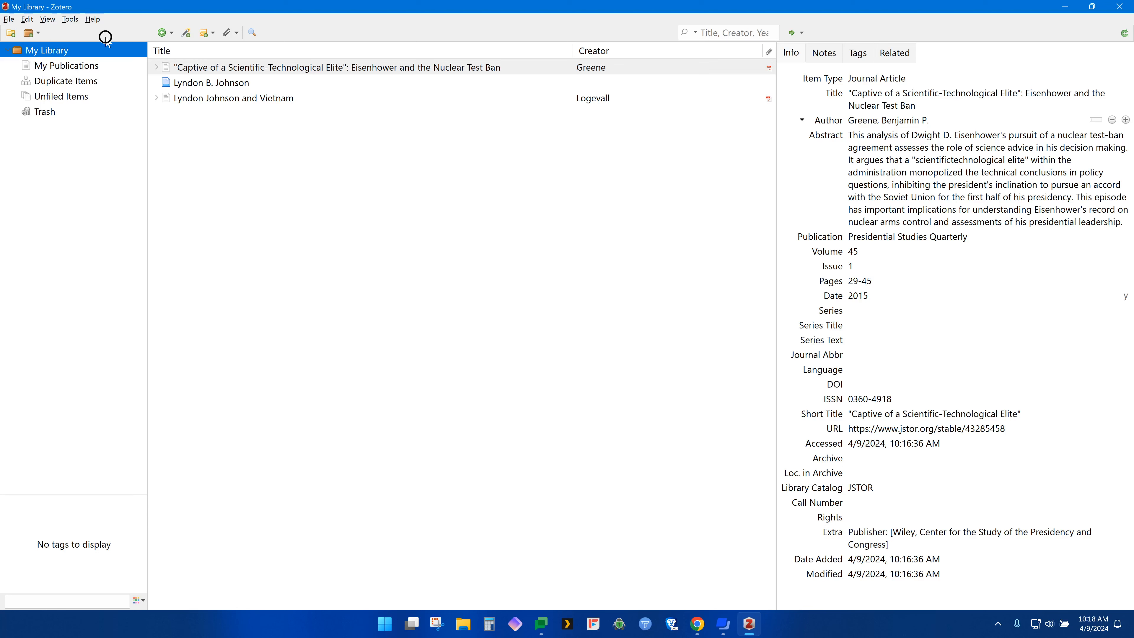
# Create a new collection named HIST296 in My Library
pyautogui.click(12, 34)
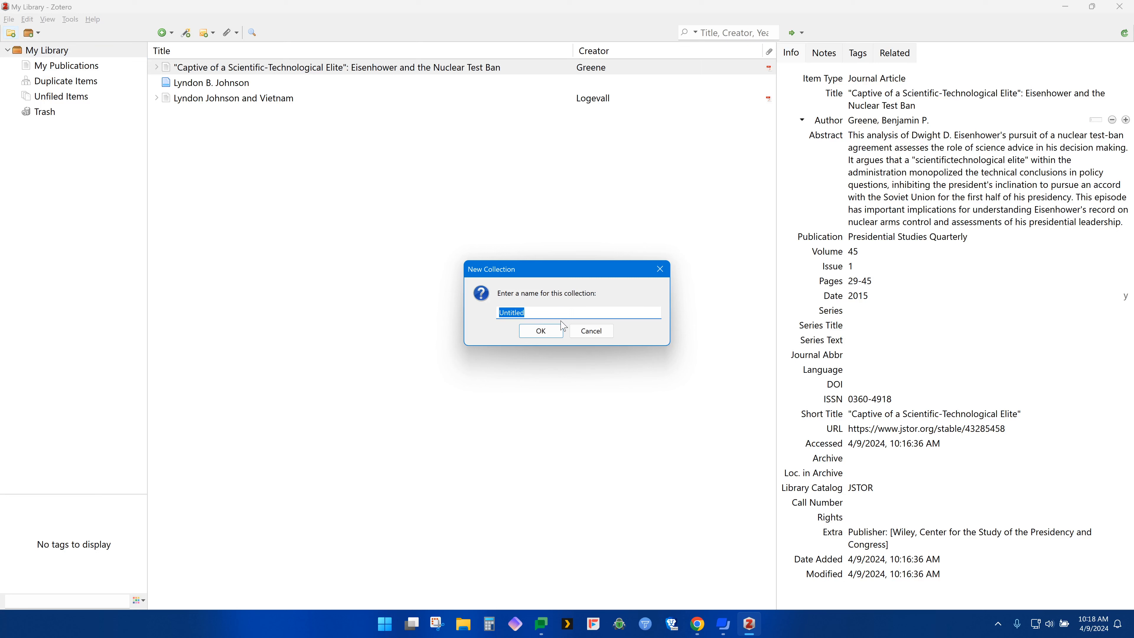
pyautogui.write('HIST296')
pyautogui.click(561, 329)
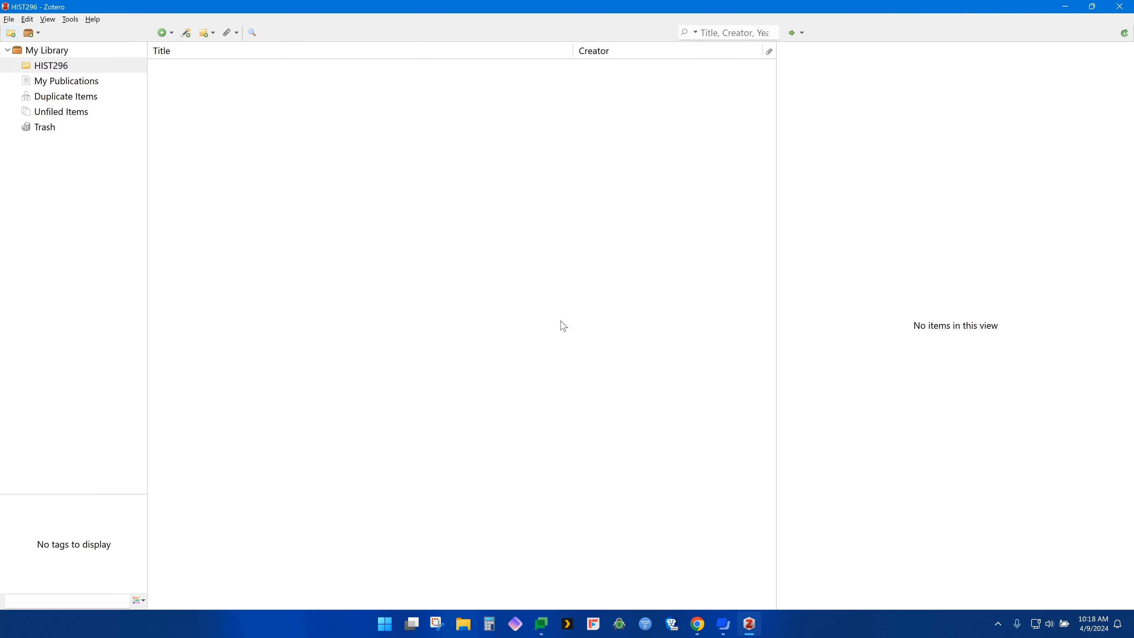
# Create a second collection named HIST351 directly under My Library
pyautogui.rightClick(54, 54)
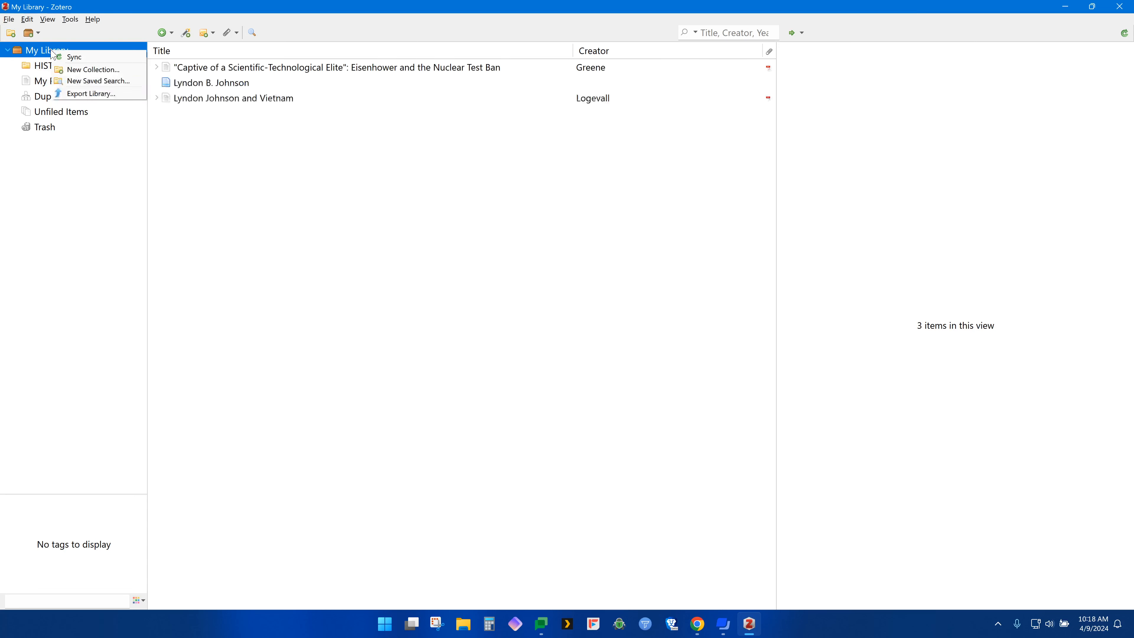
pyautogui.click(91, 69)
pyautogui.write('HIST3')
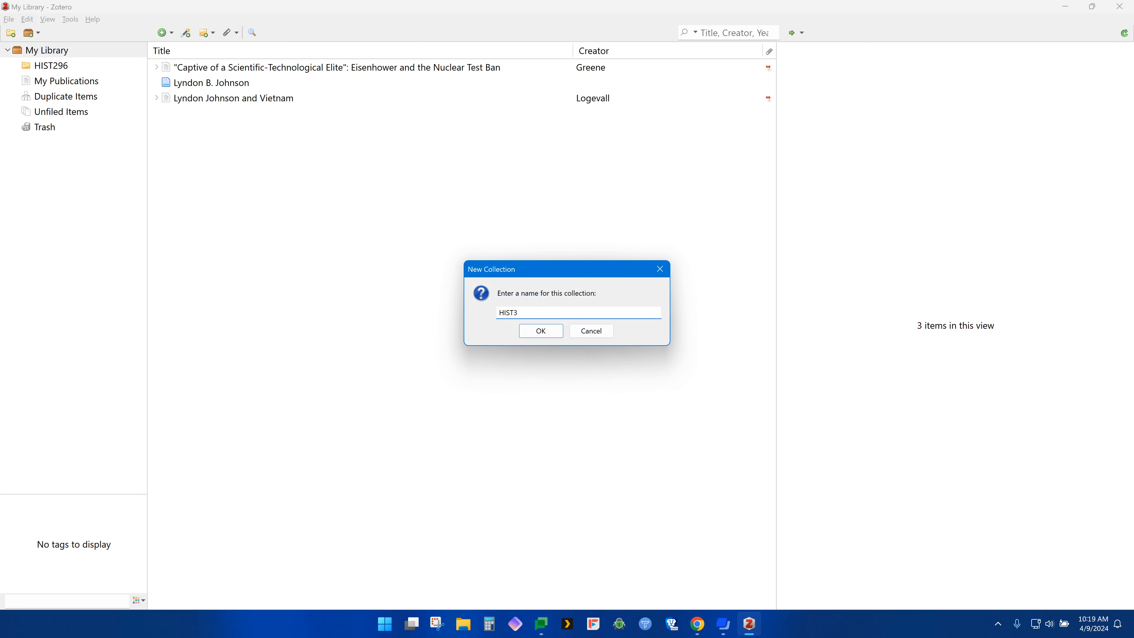
pyautogui.write('51')
pyautogui.press('Return')
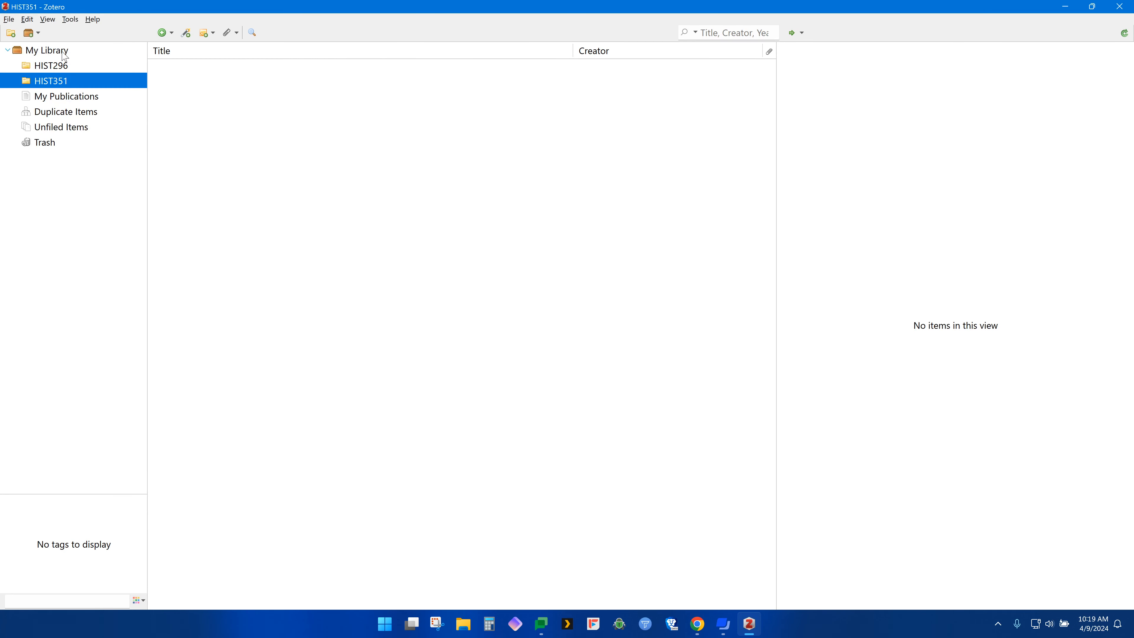
# Create a subcollection named Paper 01 inside the HIST296 collection
pyautogui.click(64, 67)
pyautogui.rightClick(64, 67)
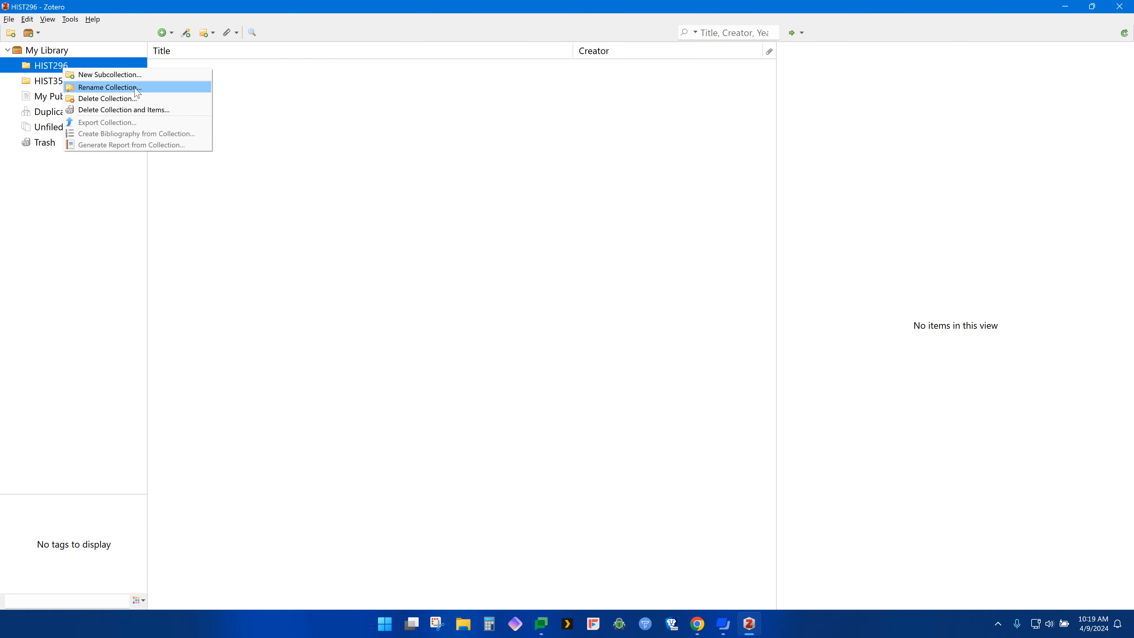
pyautogui.click(134, 74)
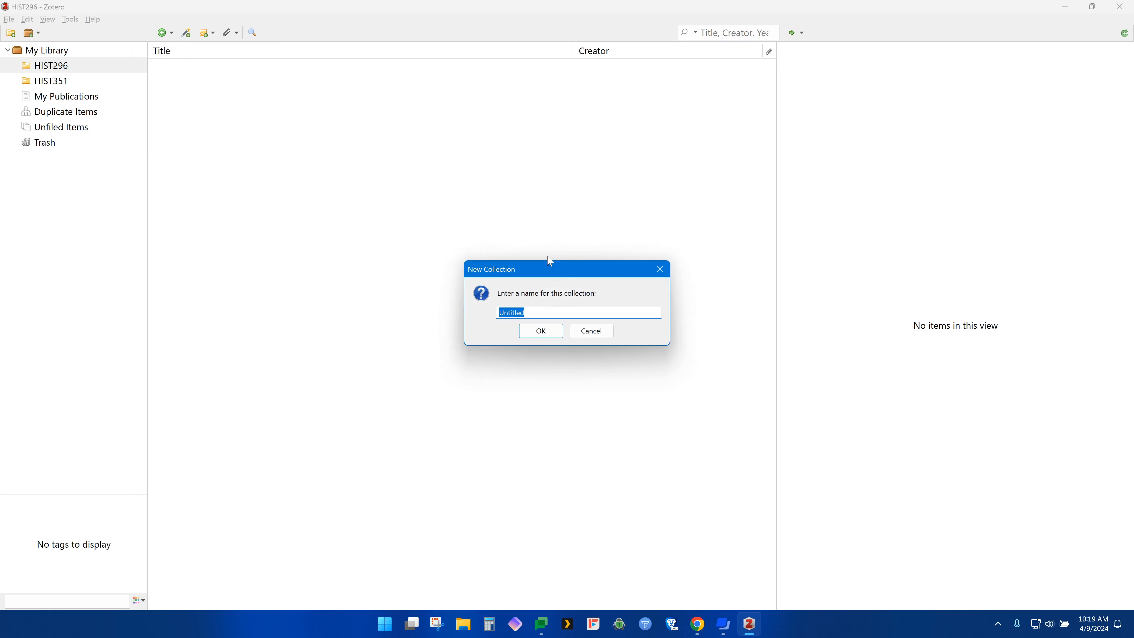
pyautogui.write('Pap')
pyautogui.press('Return')
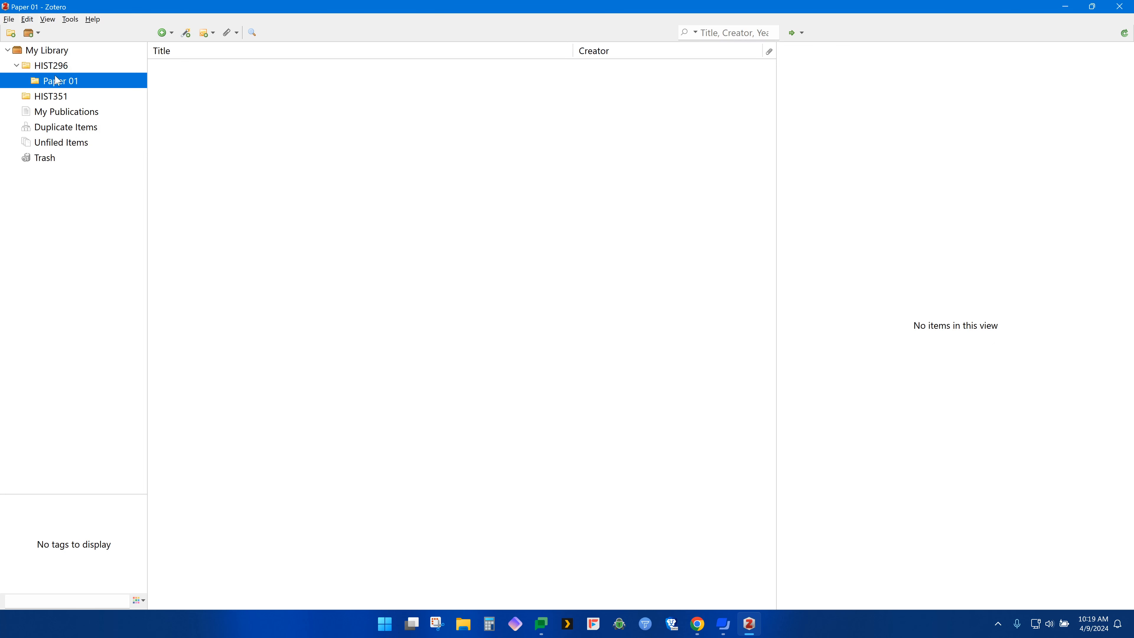
# File the "Captive of a Scientific-Technological Elite" article in HIST351 and both Lyndon Johnson items in Paper 01, and check both collections
pyautogui.click(52, 49)
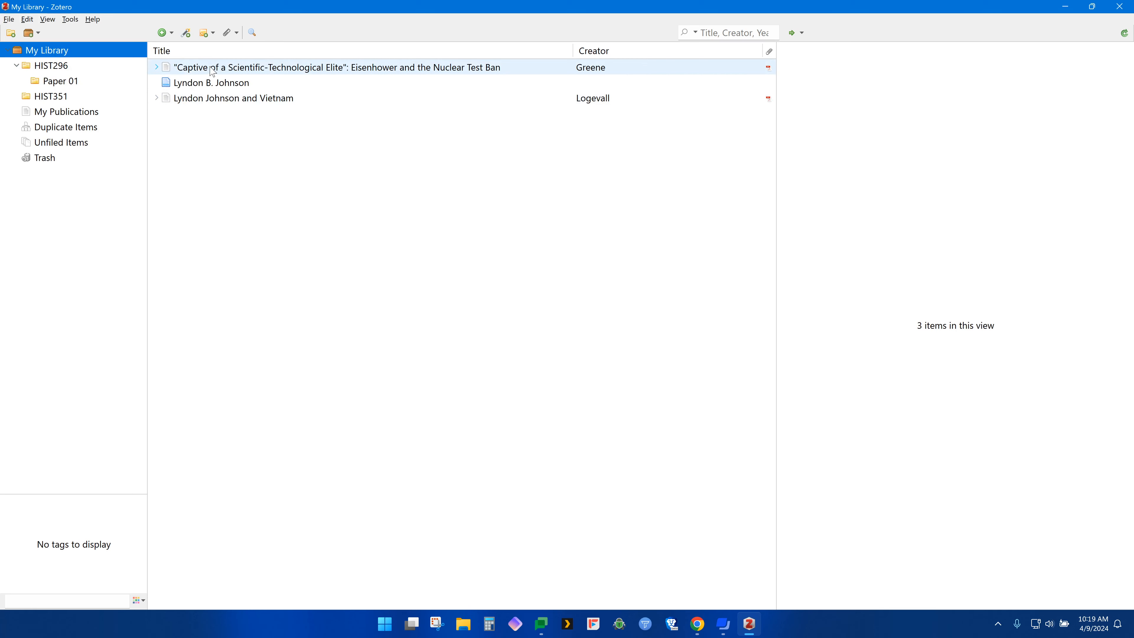
pyautogui.moveTo(214, 73); pyautogui.dragTo(57, 104)
pyautogui.moveTo(220, 98); pyautogui.dragTo(88, 80)
pyautogui.click(185, 83)
pyautogui.moveTo(184, 83); pyautogui.dragTo(72, 82)
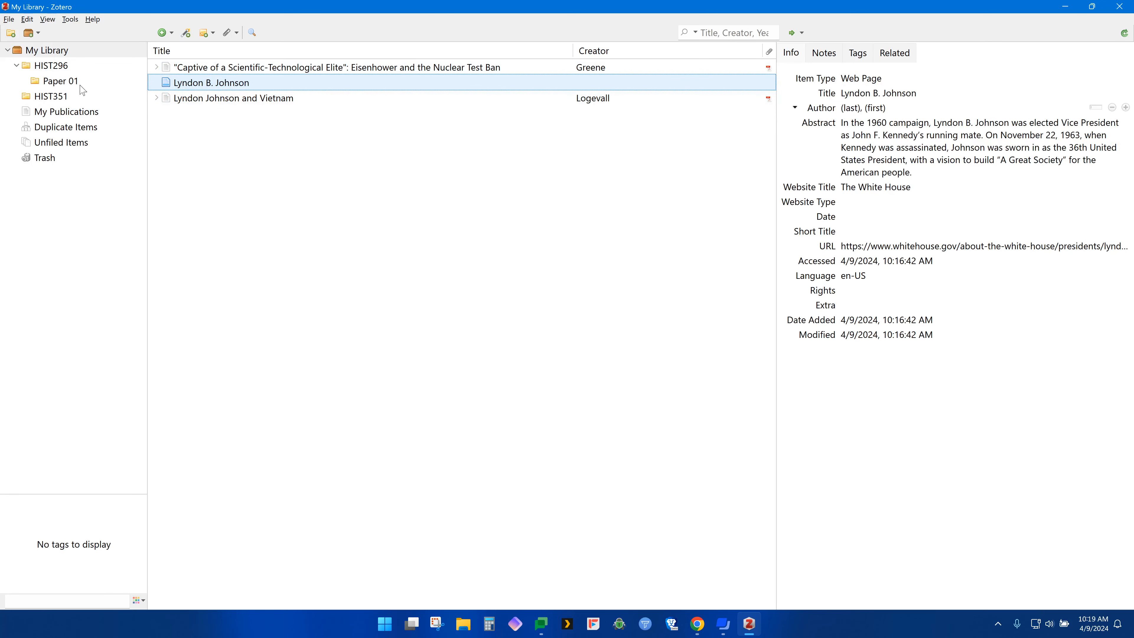
pyautogui.click(74, 81)
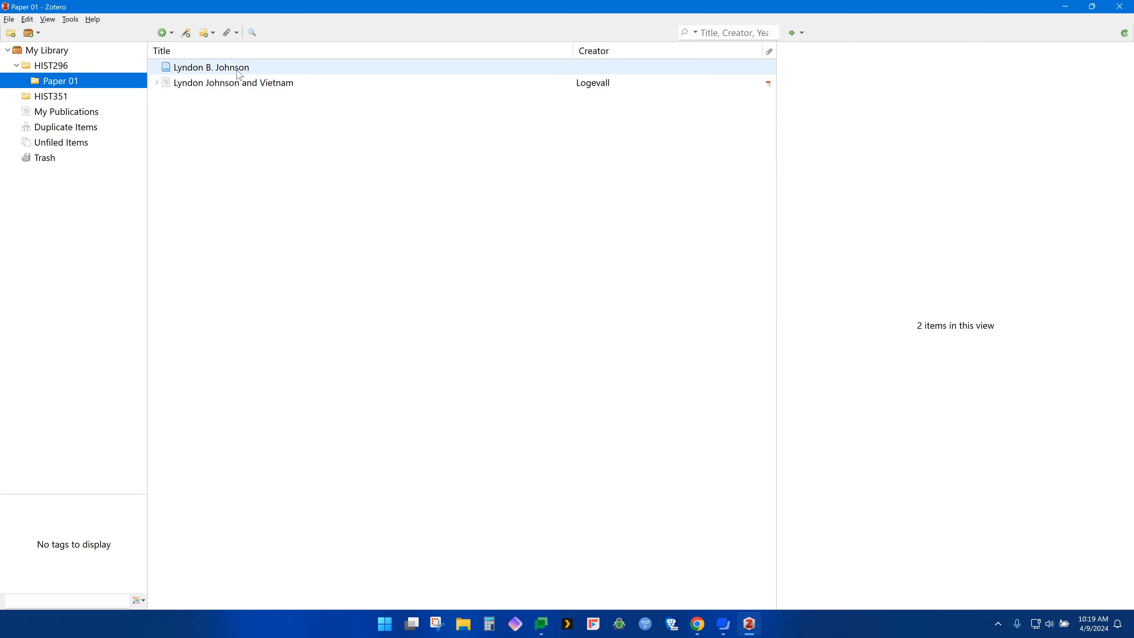
pyautogui.click(70, 100)
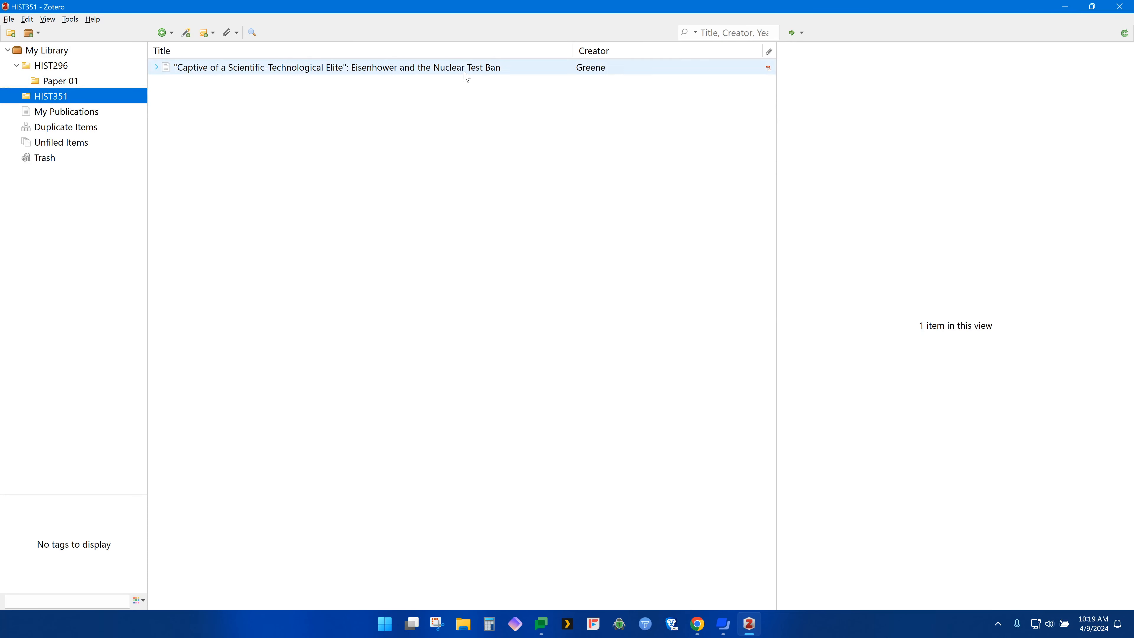
# Add the "Captive of a Scientific-Technological Elite" article from My Library to Paper 01 as well, and check it in both collections
pyautogui.click(57, 54)
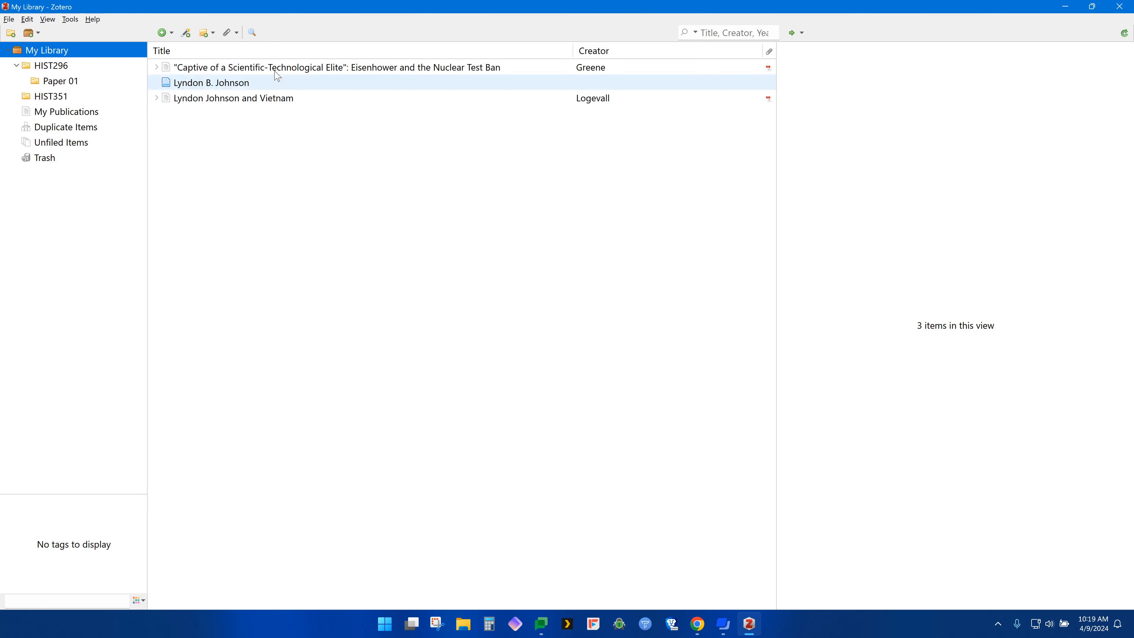
pyautogui.moveTo(273, 67); pyautogui.dragTo(62, 80)
pyautogui.click(50, 81)
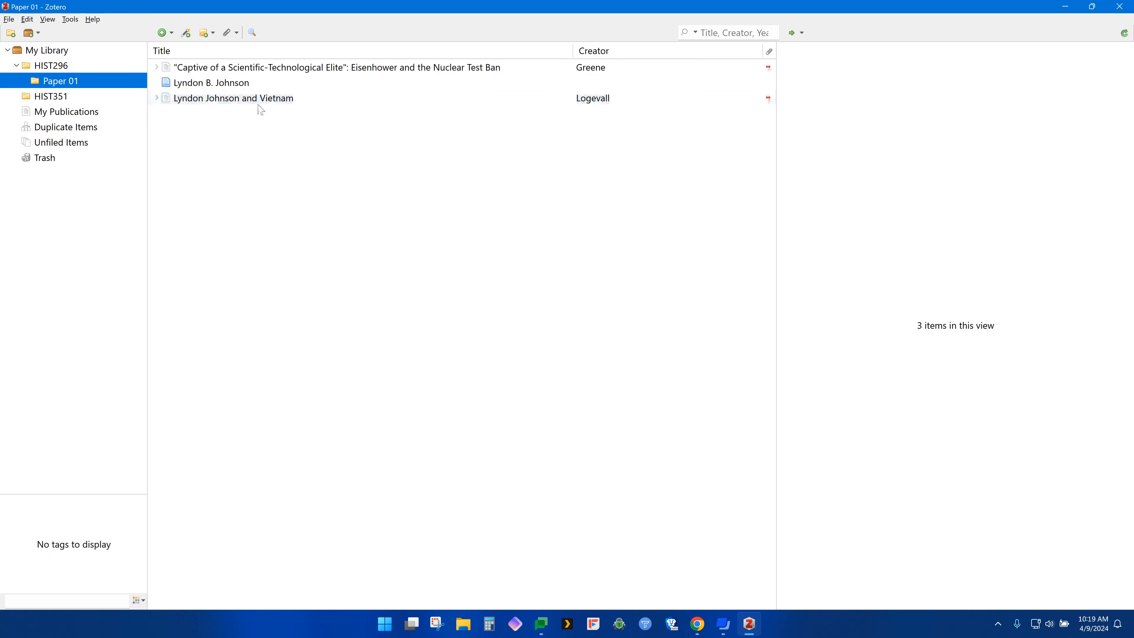
pyautogui.click(52, 99)
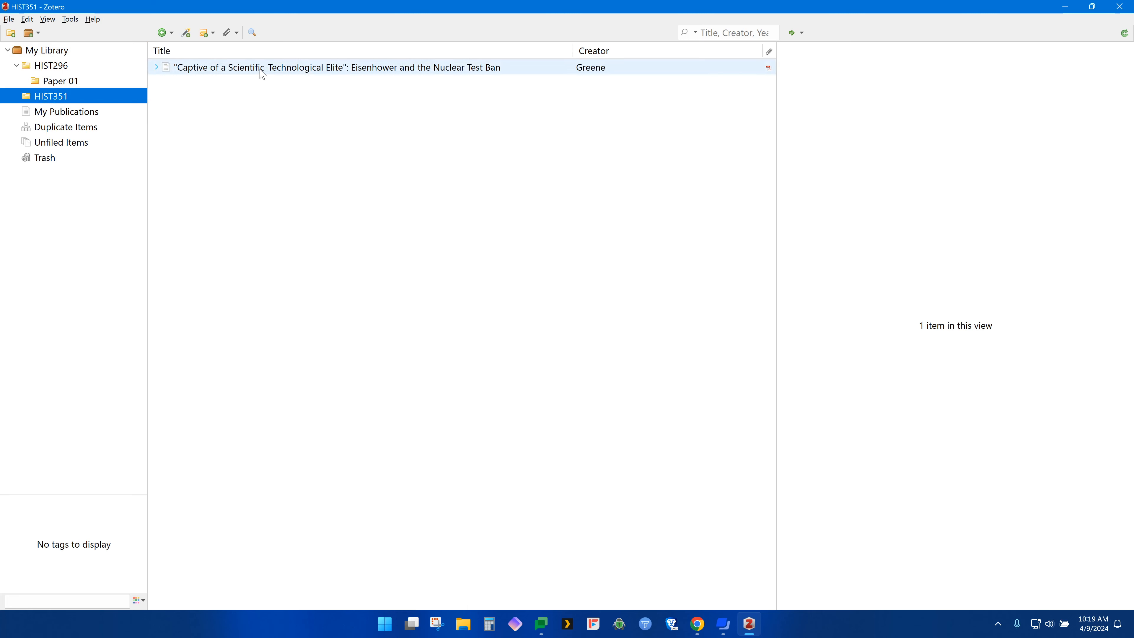
# In Paper 01, copy the "Captive of a Scientific-Technological Elite" article's full title and replace it with "Title"
pyautogui.click(62, 85)
pyautogui.click(238, 72)
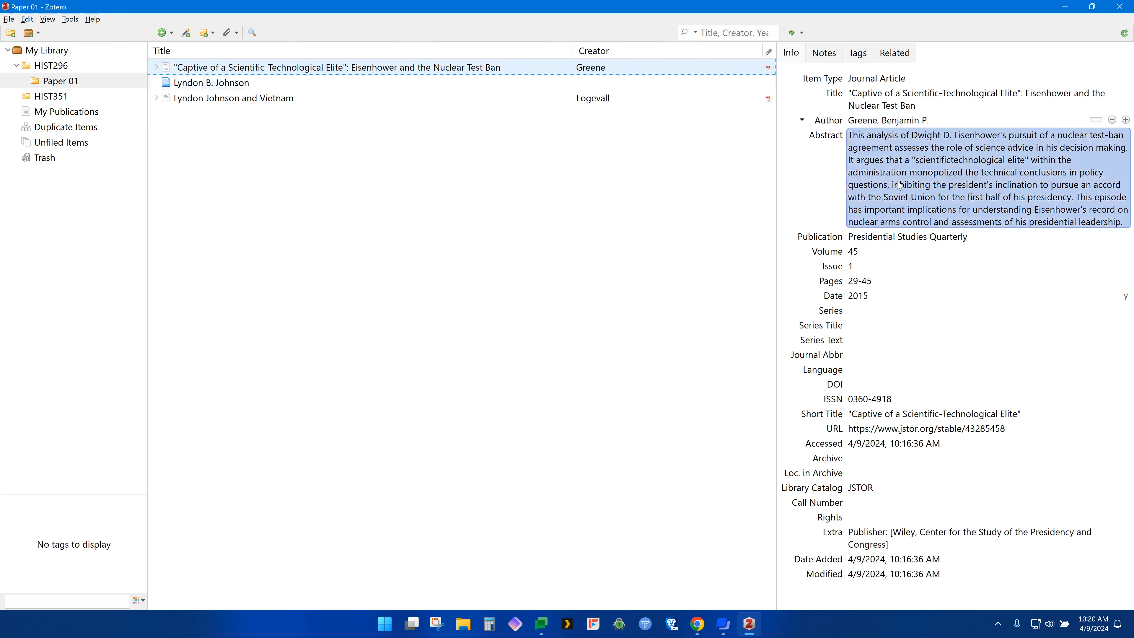
pyautogui.click(893, 96)
pyautogui.hotkey('ctrl', 'c')
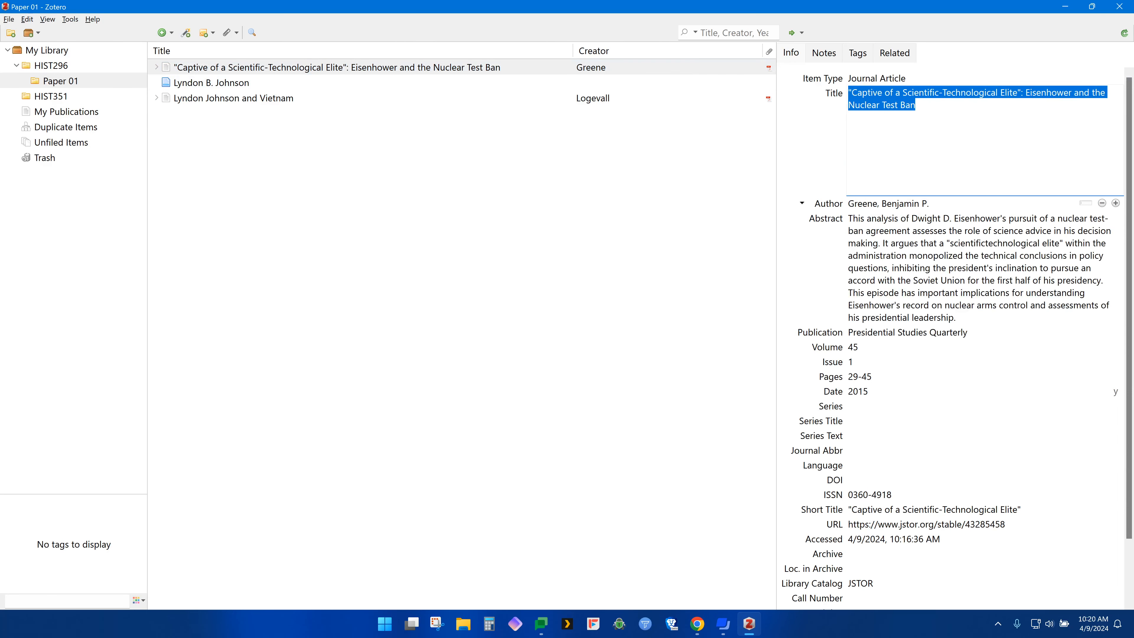
pyautogui.write('Tite')
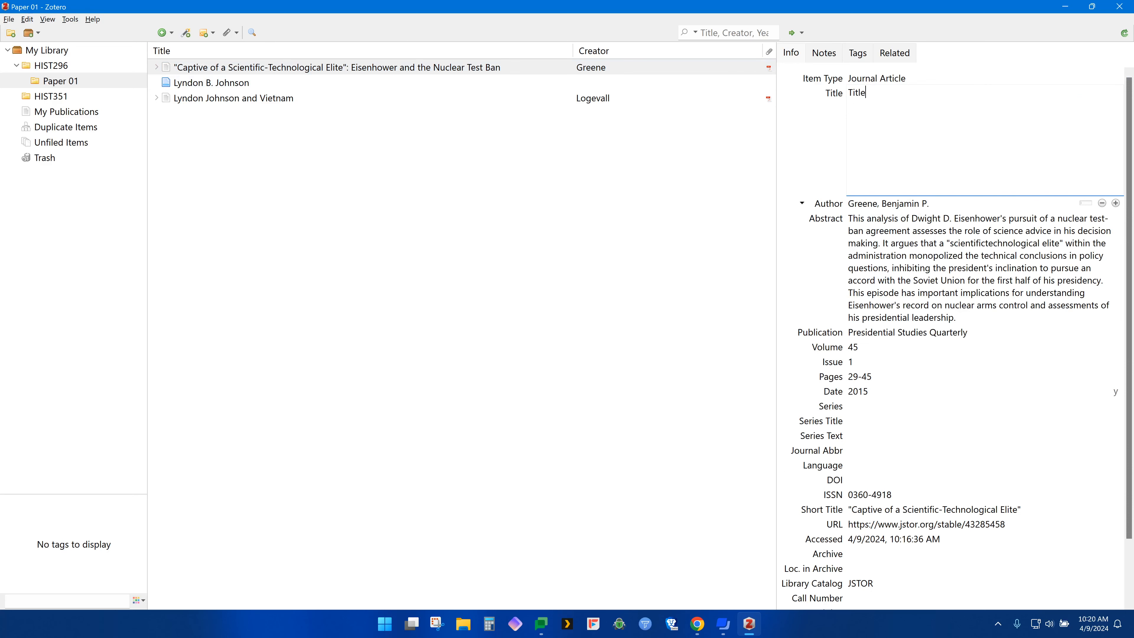
pyautogui.press('Return')
# In HIST351, restore the renamed article's title to "Captive of a Scientific-Technological Elite": Eisenhower and the Nuclear Test Ban
pyautogui.click(49, 95)
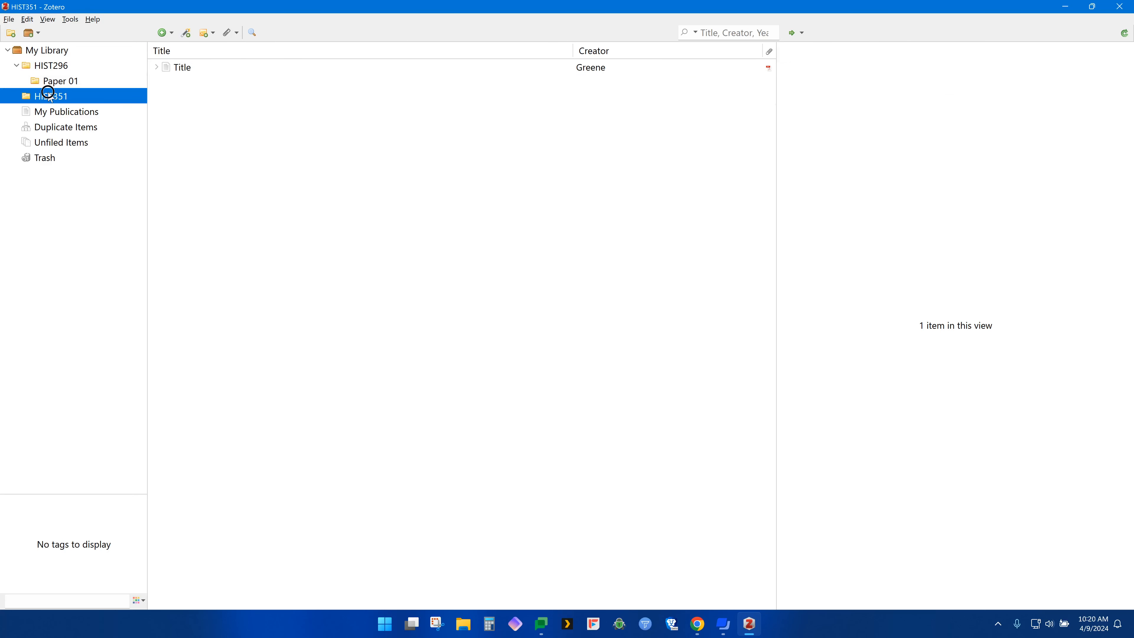
pyautogui.click(200, 68)
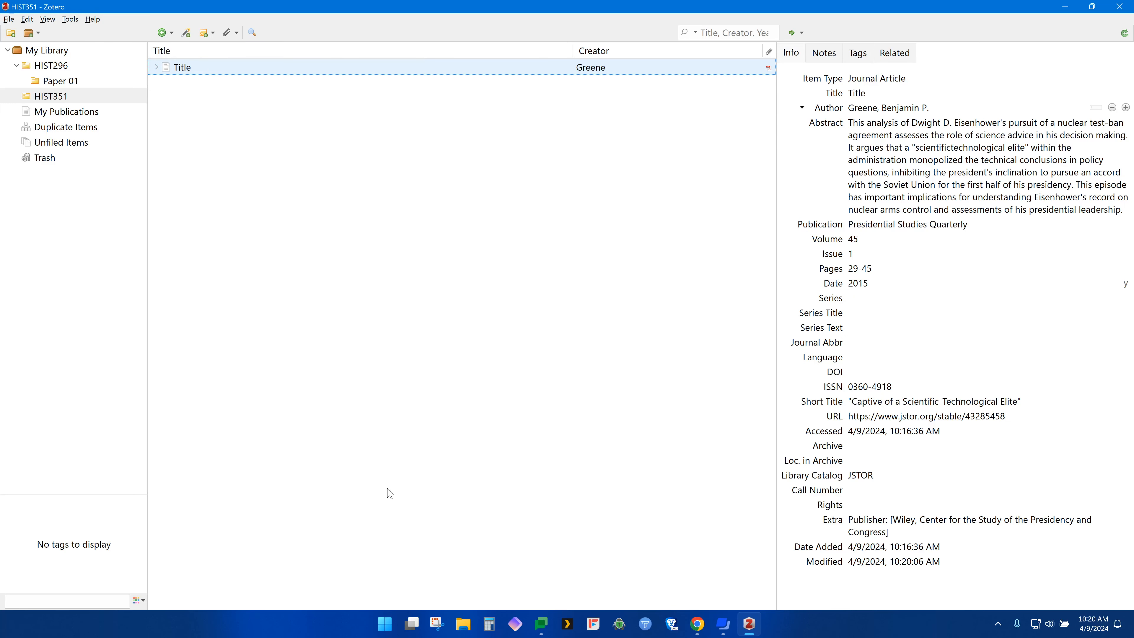
pyautogui.click(857, 93)
pyautogui.hotkey('ctrl', 'v')
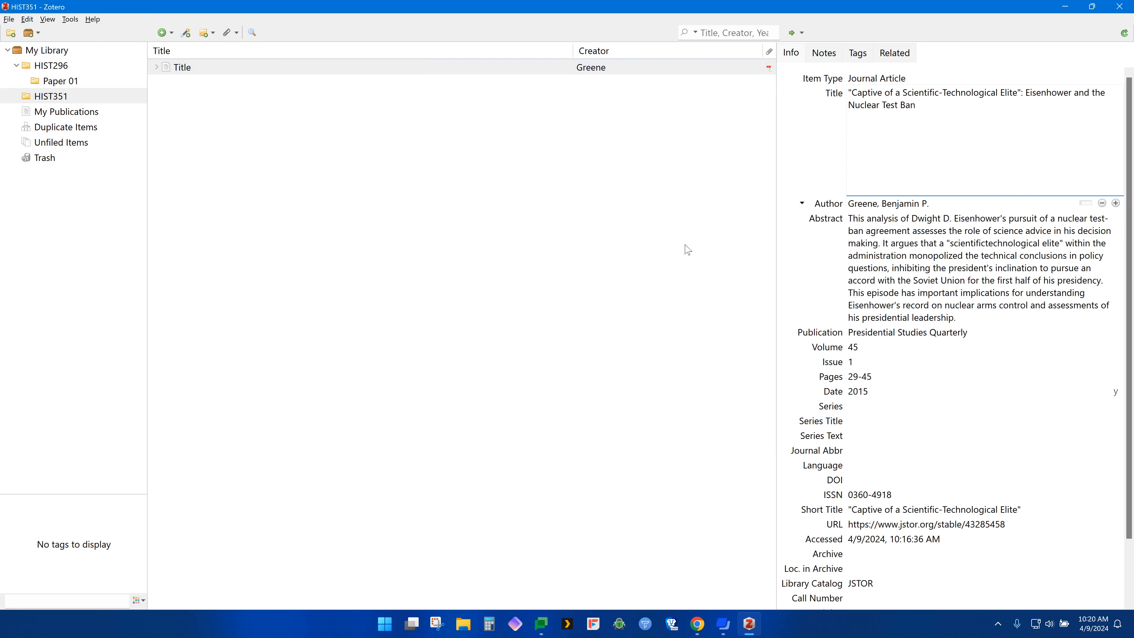
pyautogui.click(809, 119)
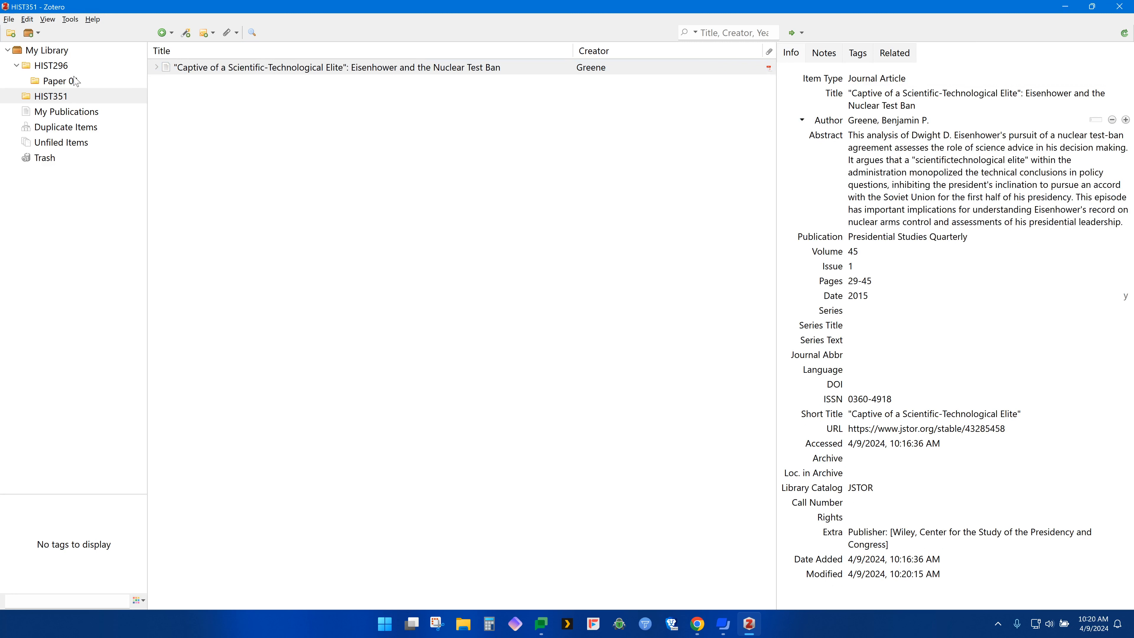
# In Paper 01, check the "Captive of a Scientific-Technological Elite" article's attachment, then duplicate the article and compare the copy with the original
pyautogui.click(79, 84)
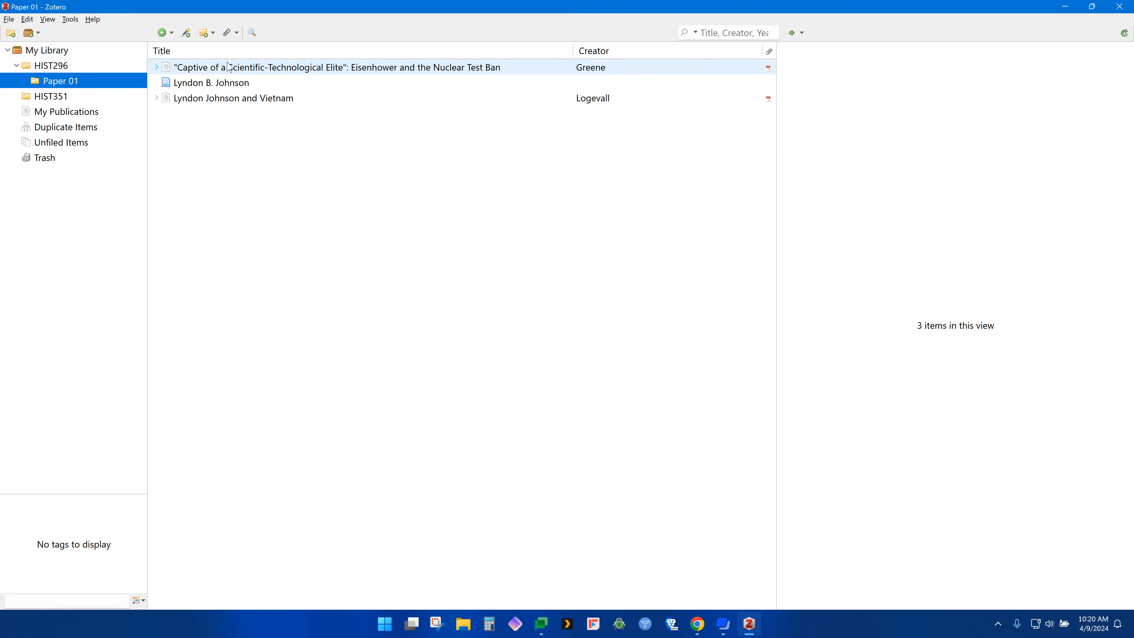
pyautogui.click(156, 67)
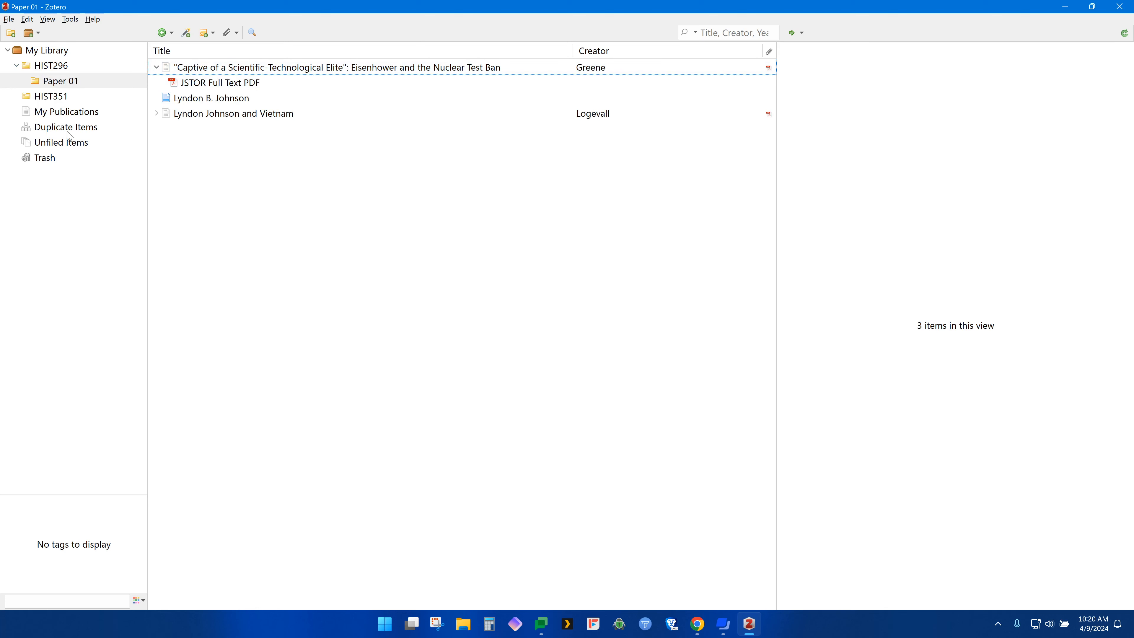
pyautogui.click(153, 69)
pyautogui.click(156, 68)
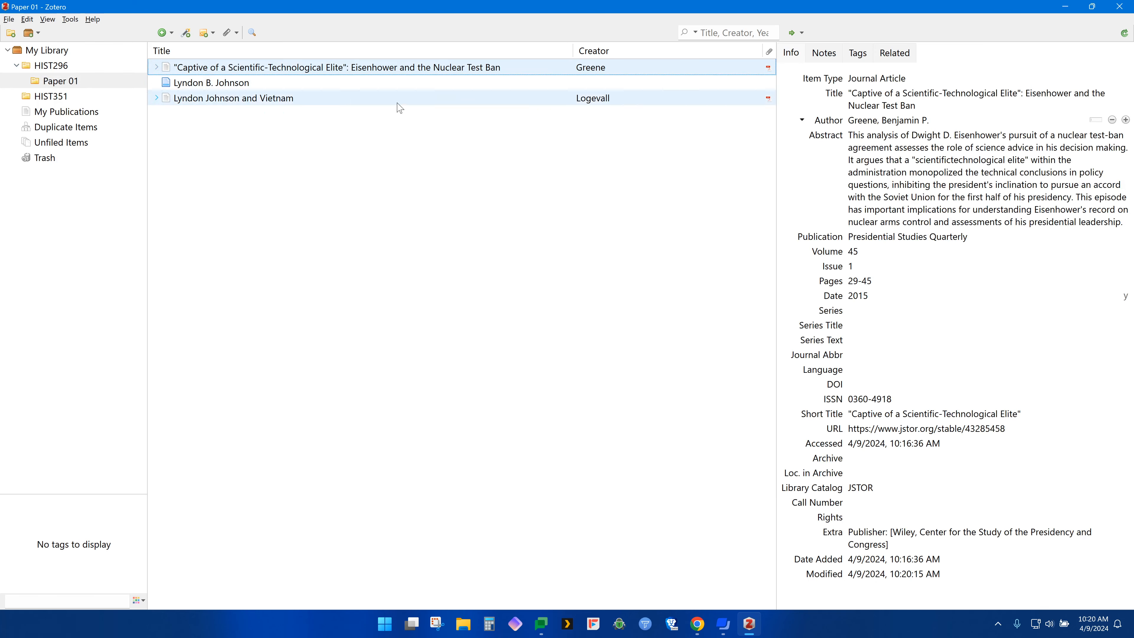
pyautogui.rightClick(291, 72)
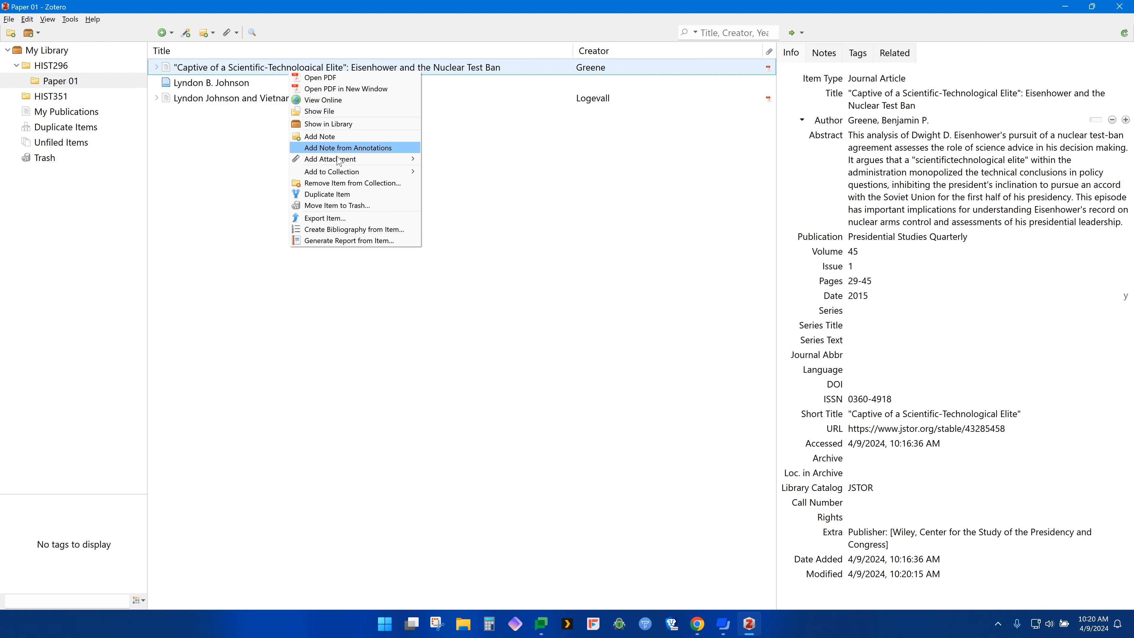
pyautogui.click(326, 193)
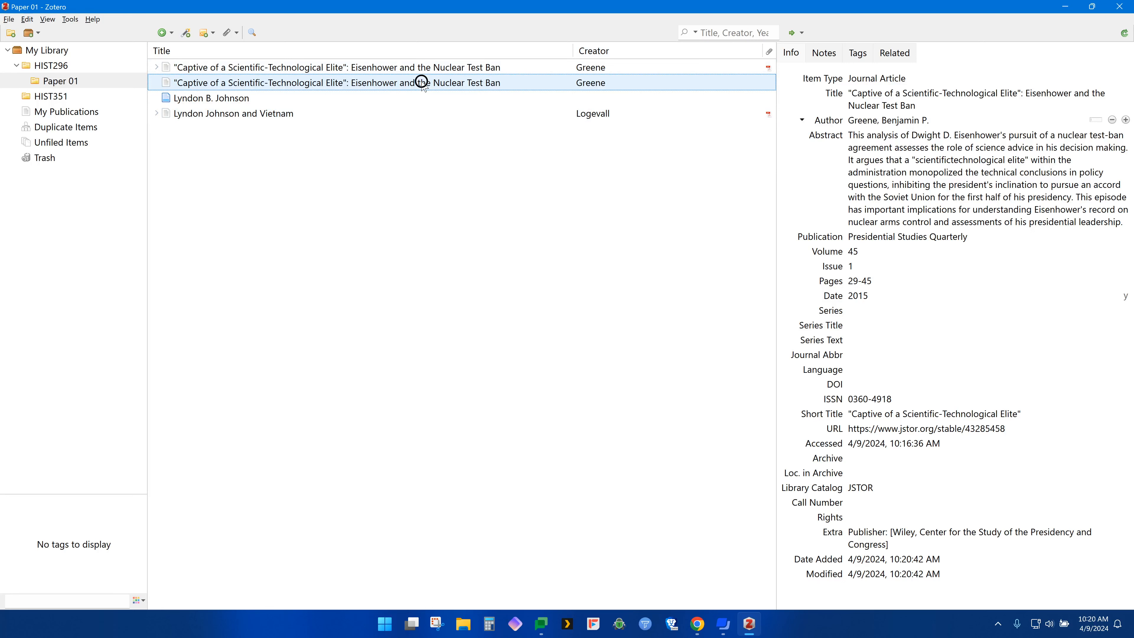
pyautogui.click(446, 67)
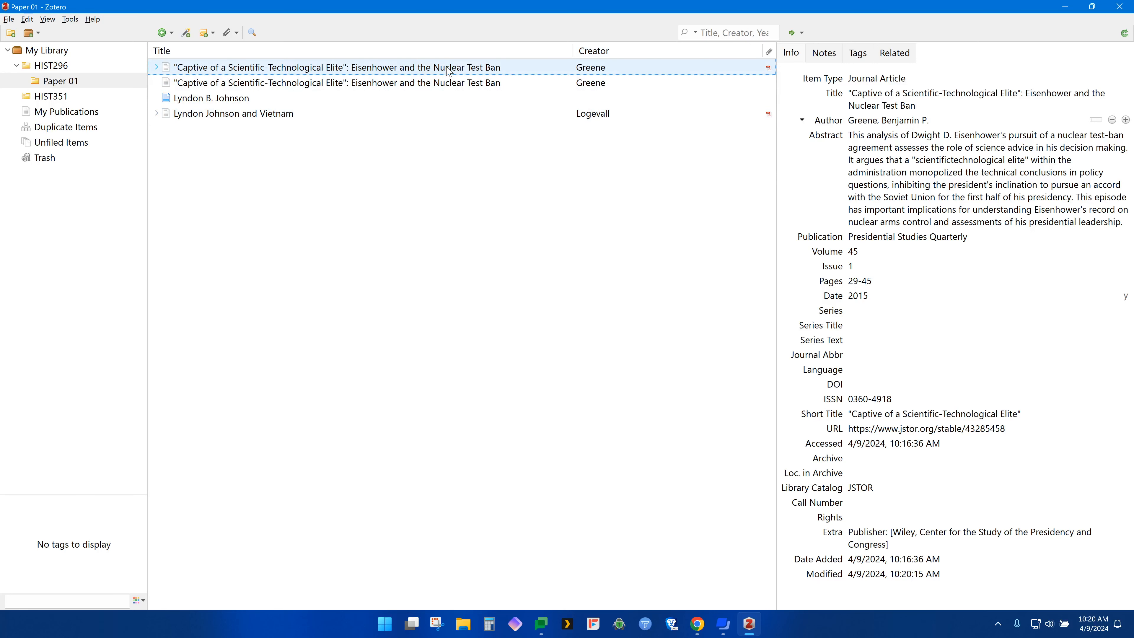
pyautogui.click(425, 84)
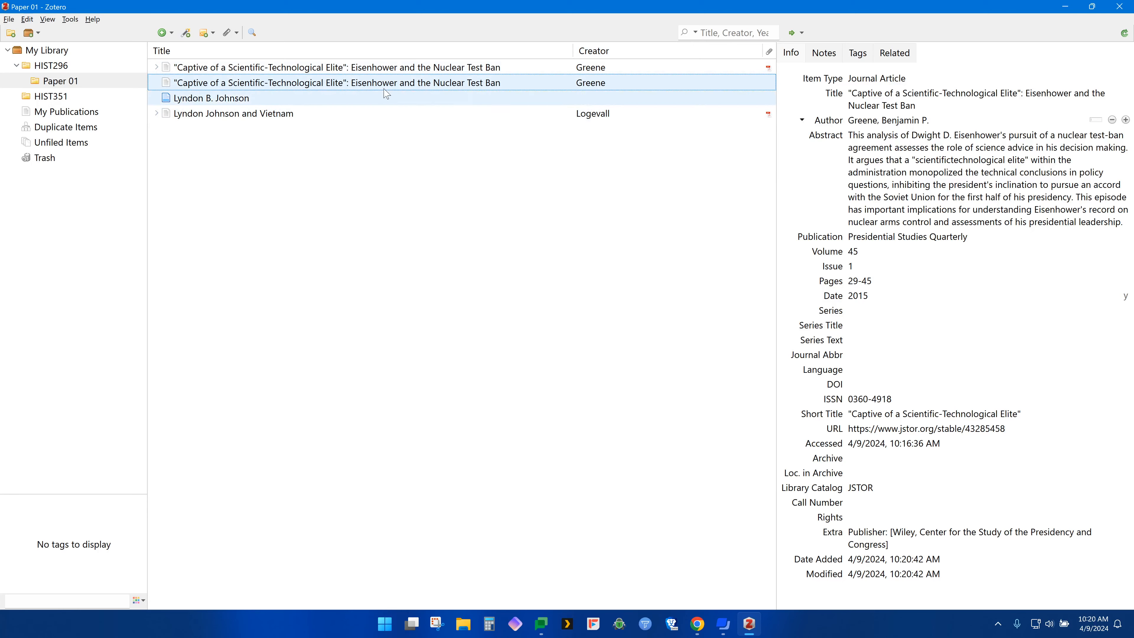
# Move the duplicate copy of the "Captive of a Scientific-Technological Elite" article without an attachment to the trash
pyautogui.rightClick(353, 88)
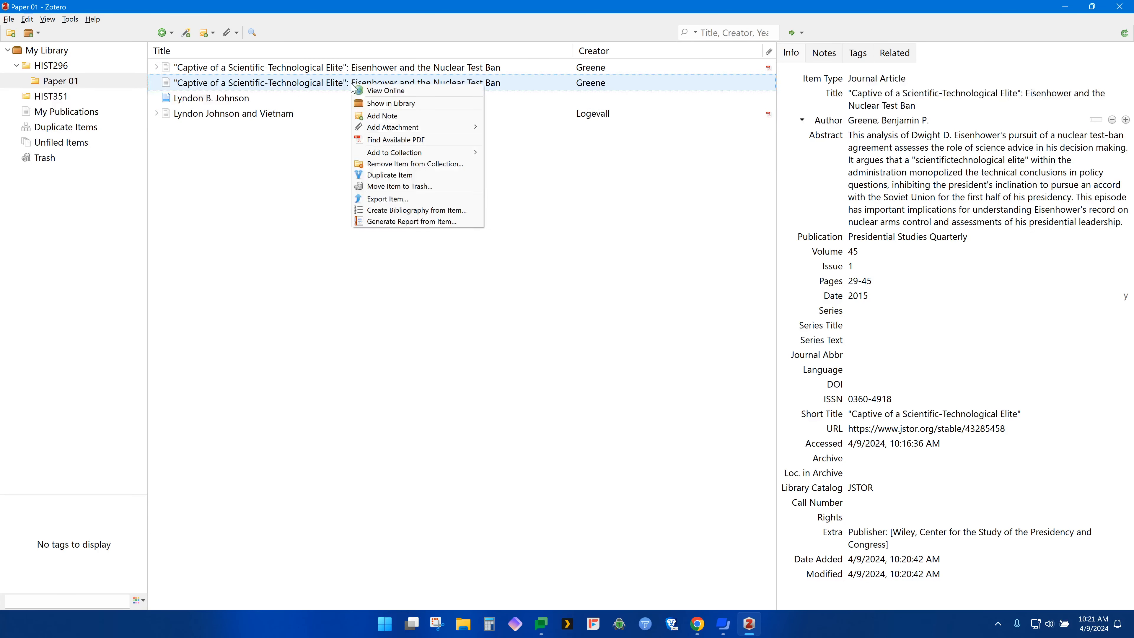
pyautogui.click(403, 187)
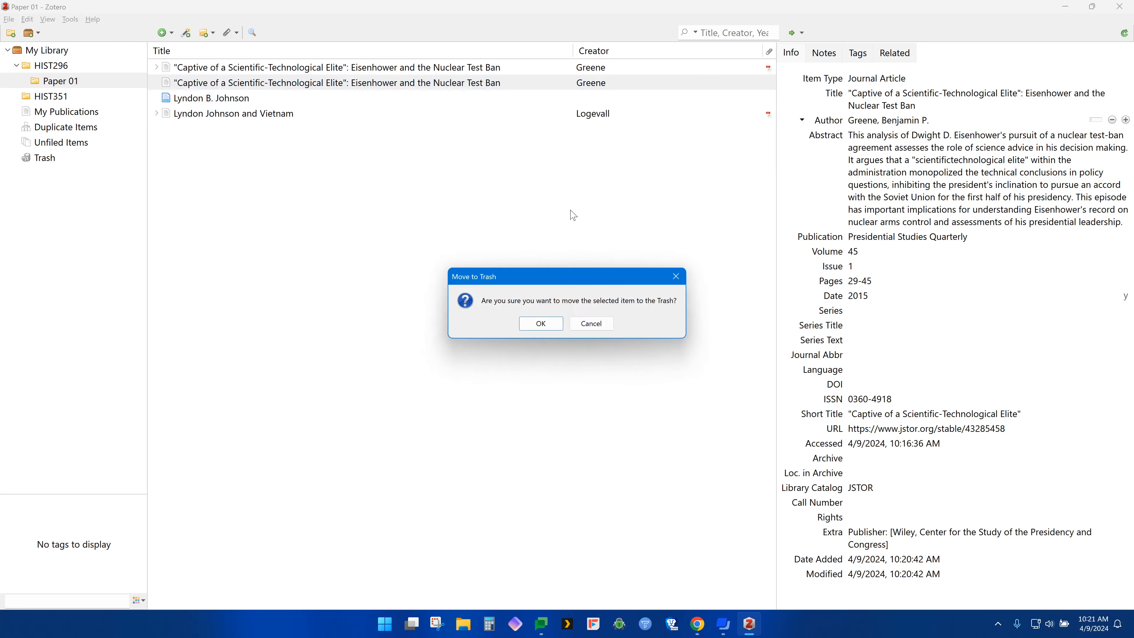
pyautogui.click(541, 323)
# Remove the "Captive of a Scientific-Technological Elite" article from the Paper 01 collection only, and check it in HIST351
pyautogui.rightClick(240, 71)
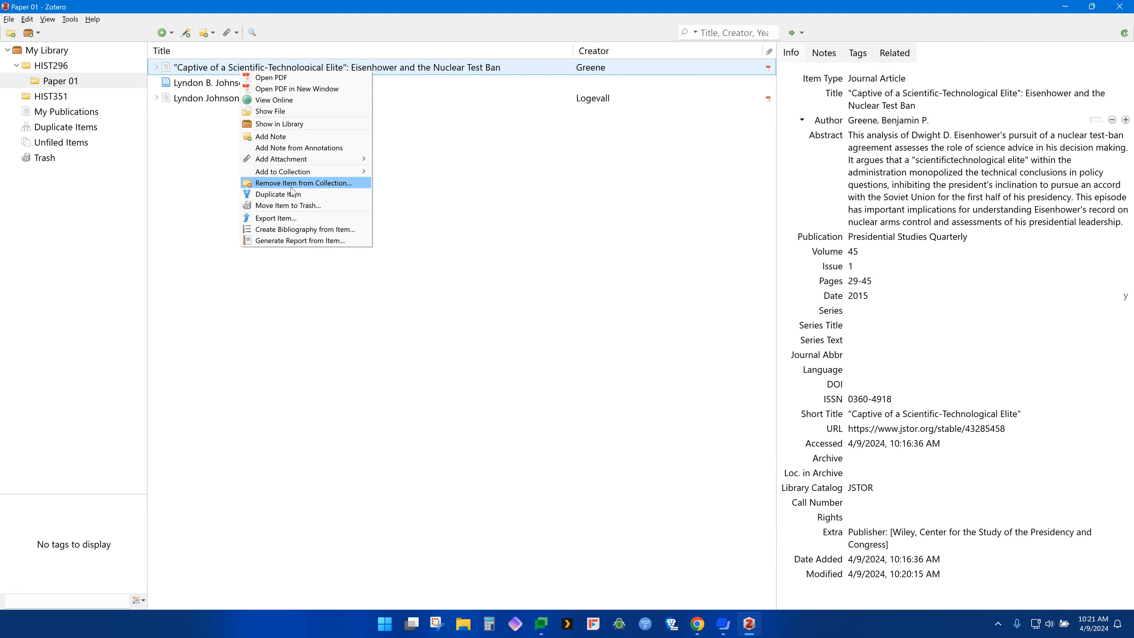
pyautogui.click(319, 184)
pyautogui.click(529, 323)
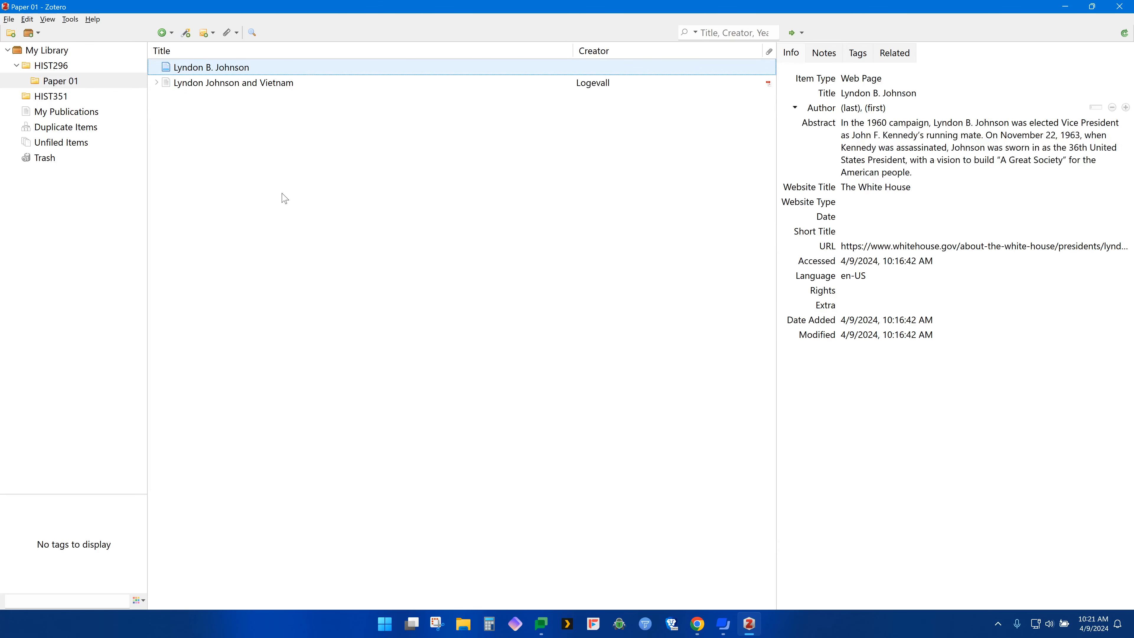
pyautogui.click(87, 97)
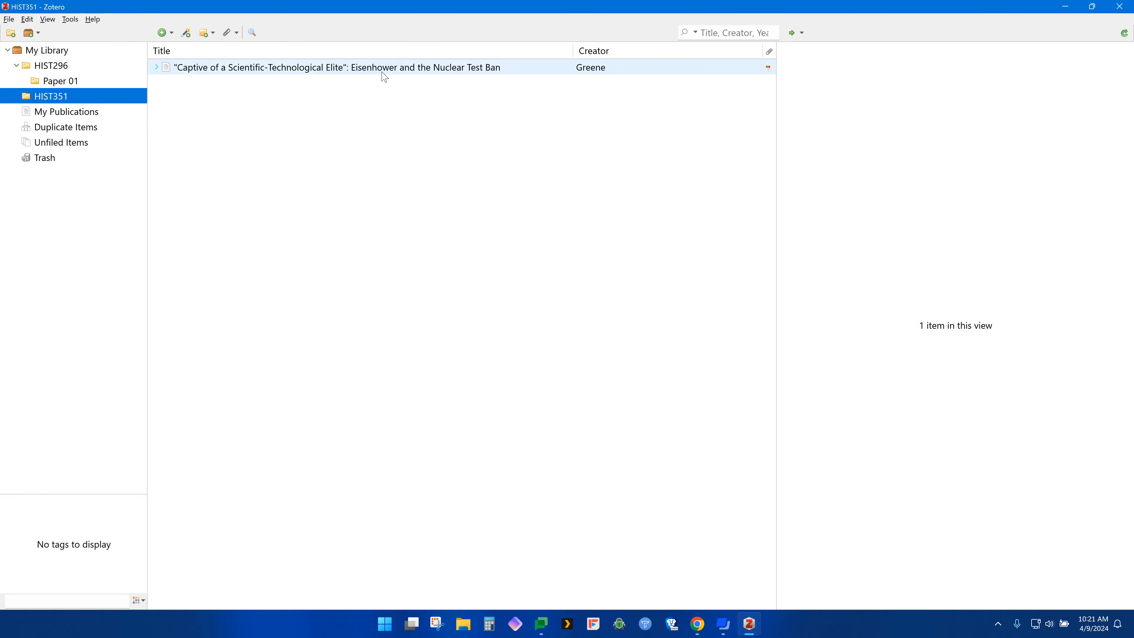
# Review the trashed items, permanently empty the trash, and check the HIST351 and Paper 01 collections
pyautogui.click(51, 163)
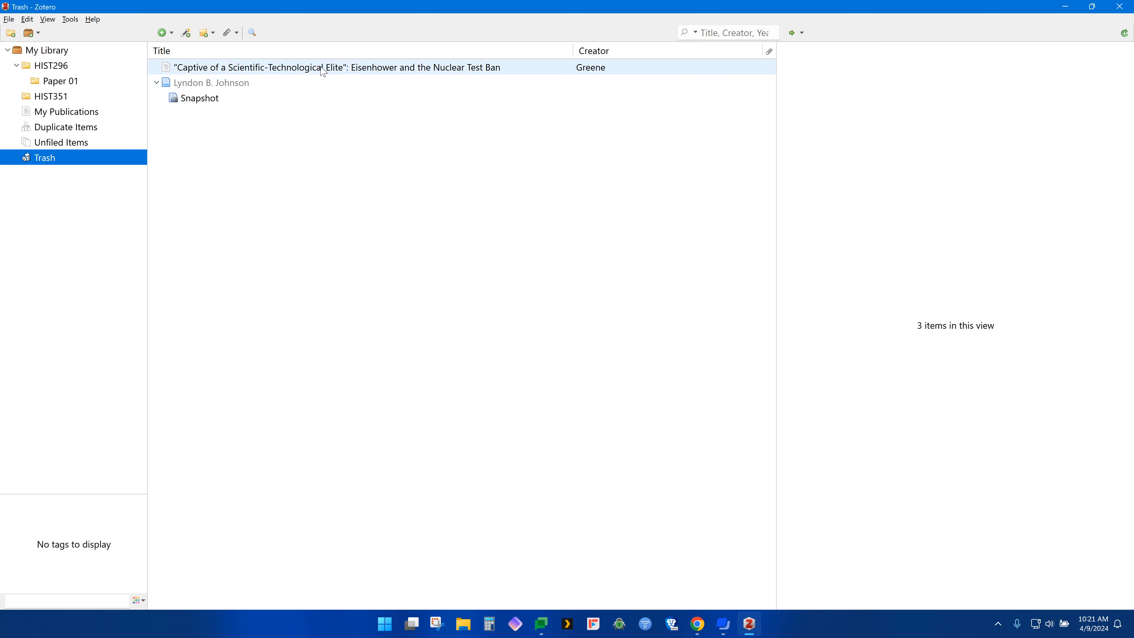
pyautogui.click(321, 67)
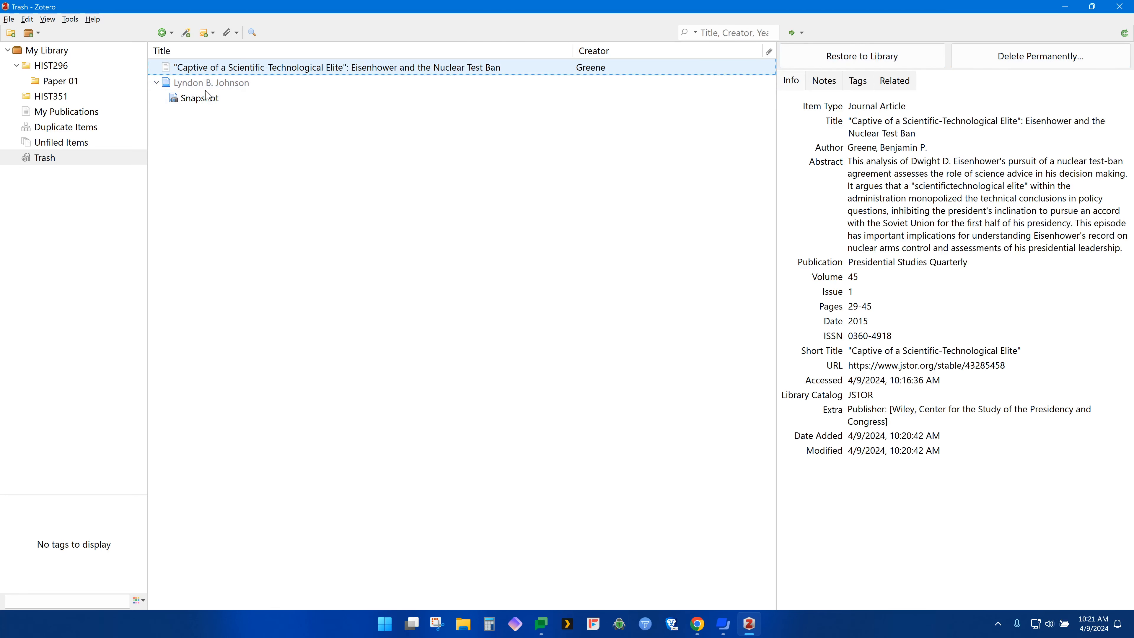
pyautogui.rightClick(70, 162)
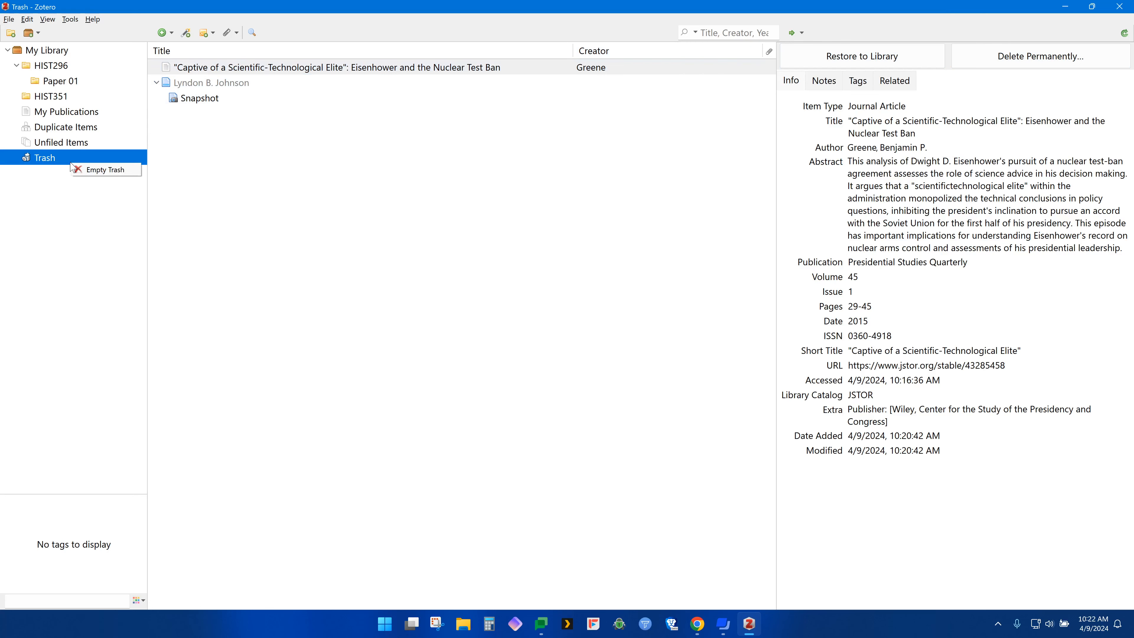
pyautogui.click(110, 170)
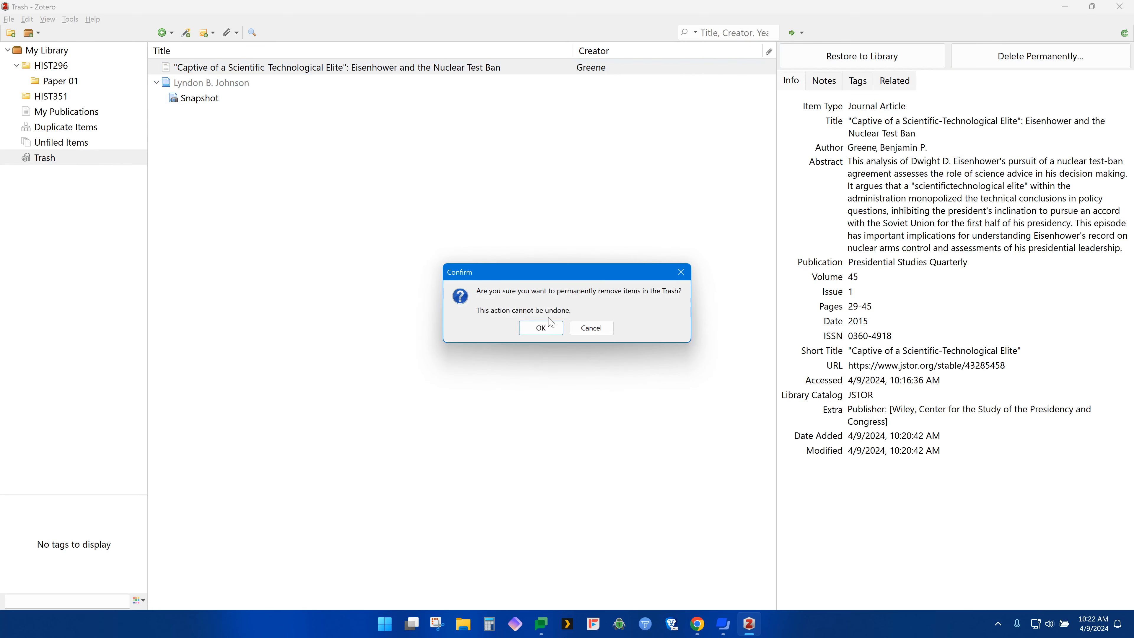
pyautogui.click(541, 329)
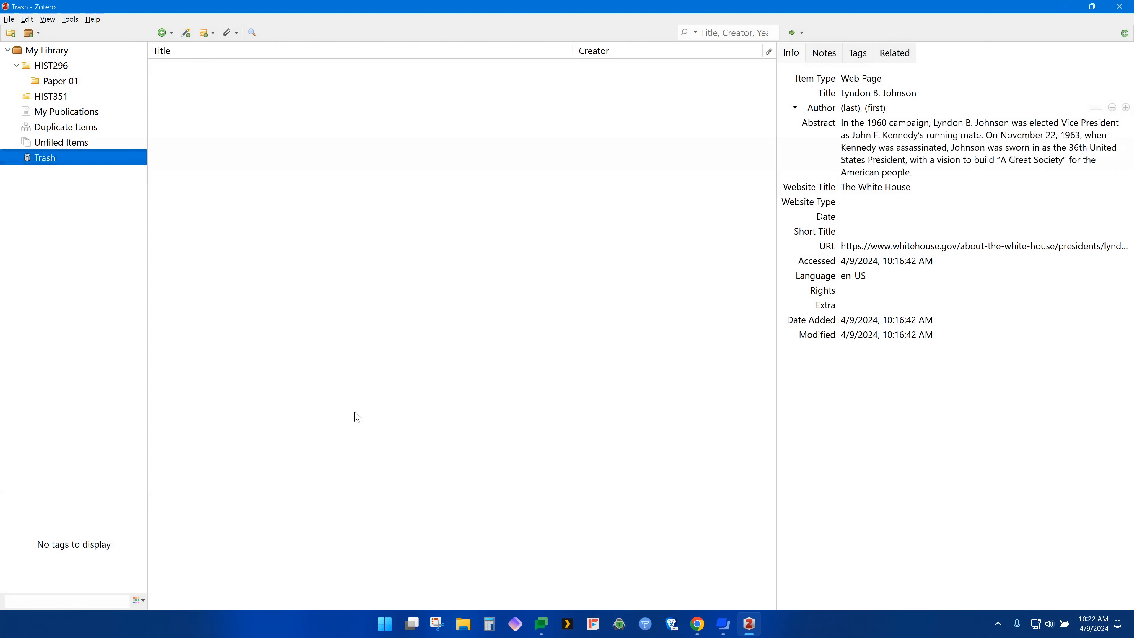
pyautogui.click(51, 95)
pyautogui.click(62, 81)
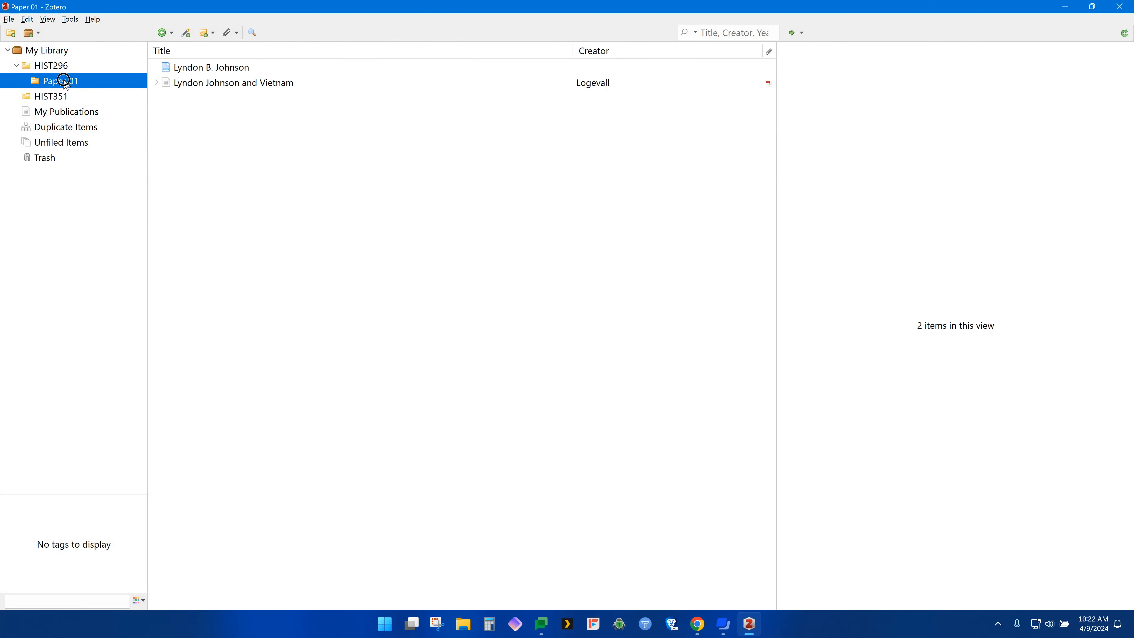
# In the whole library, add the tag "nuclear" to the "Captive of a Scientific-Technological Elite" article
pyautogui.click(42, 49)
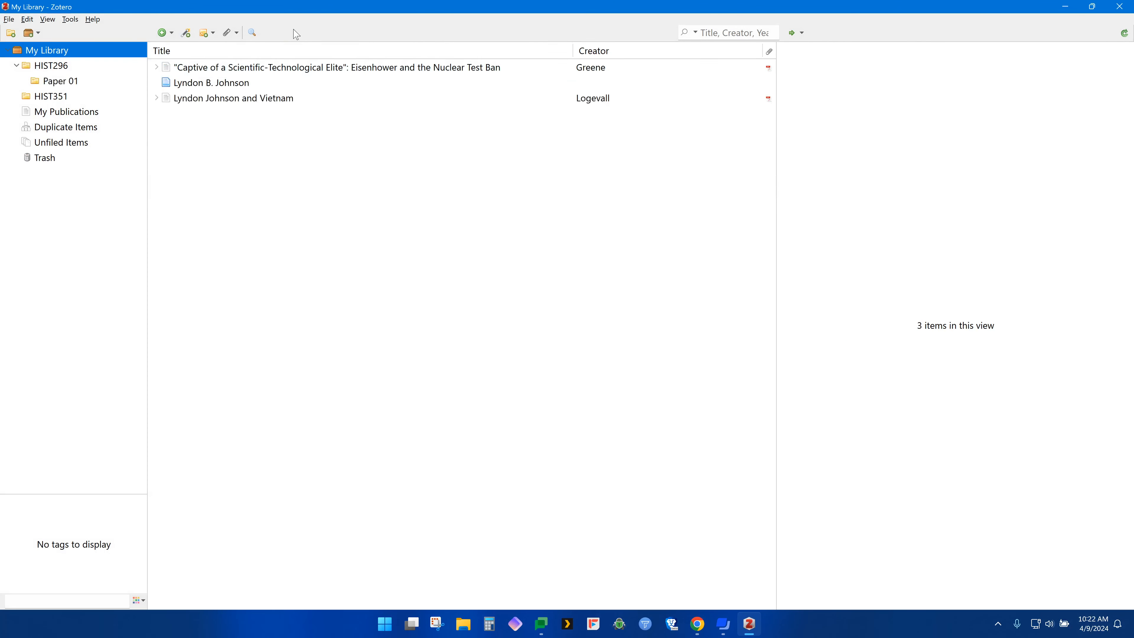
pyautogui.click(307, 68)
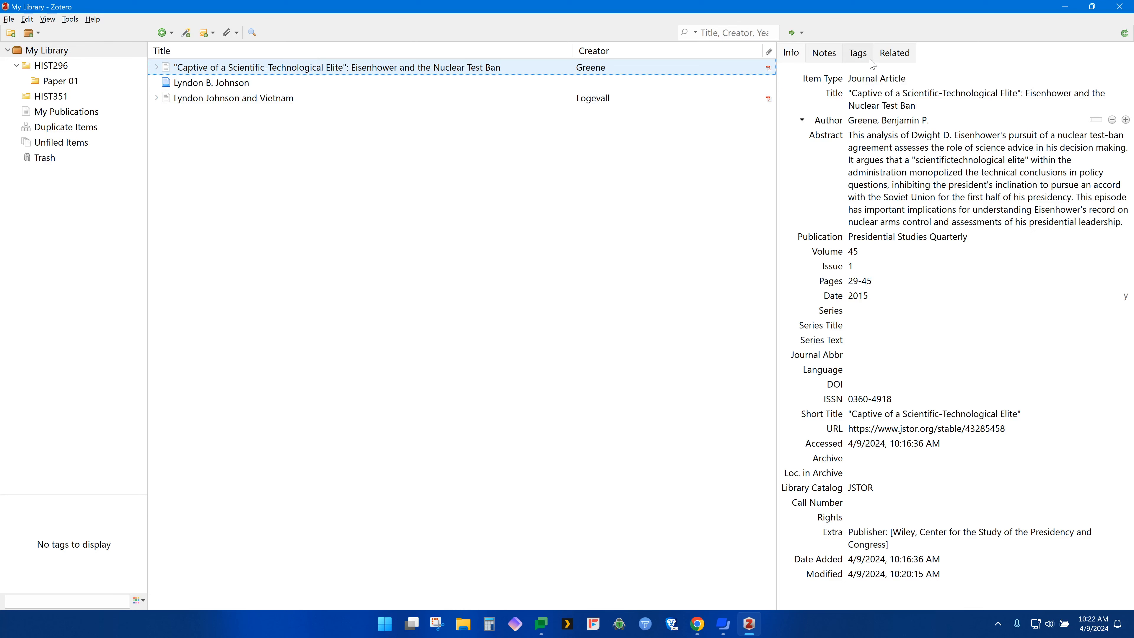
pyautogui.click(858, 54)
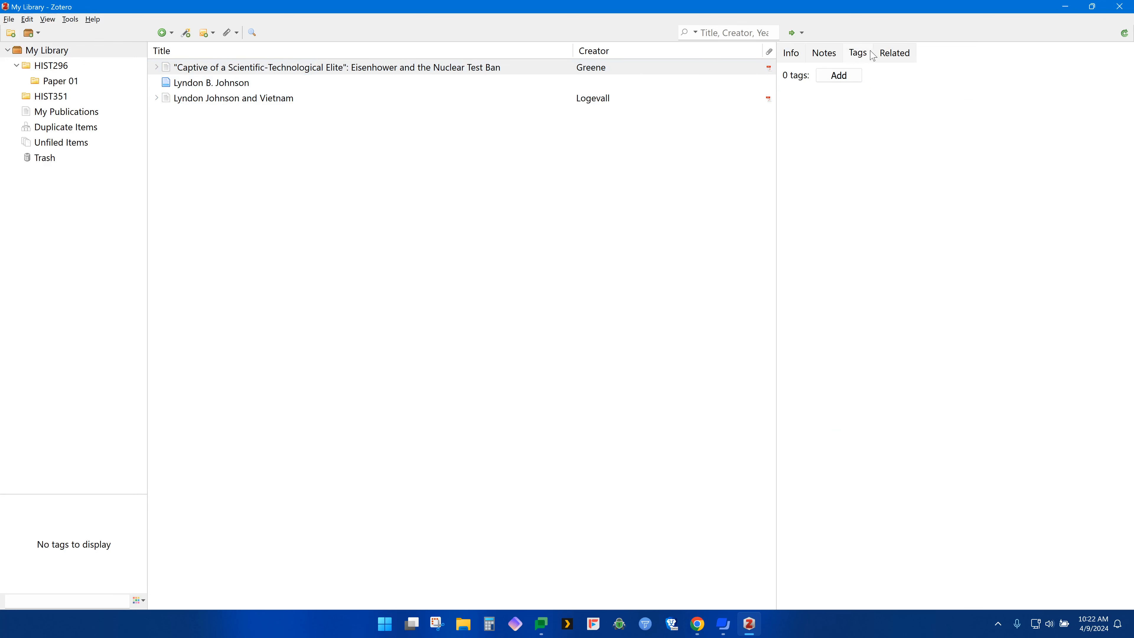
pyautogui.click(788, 54)
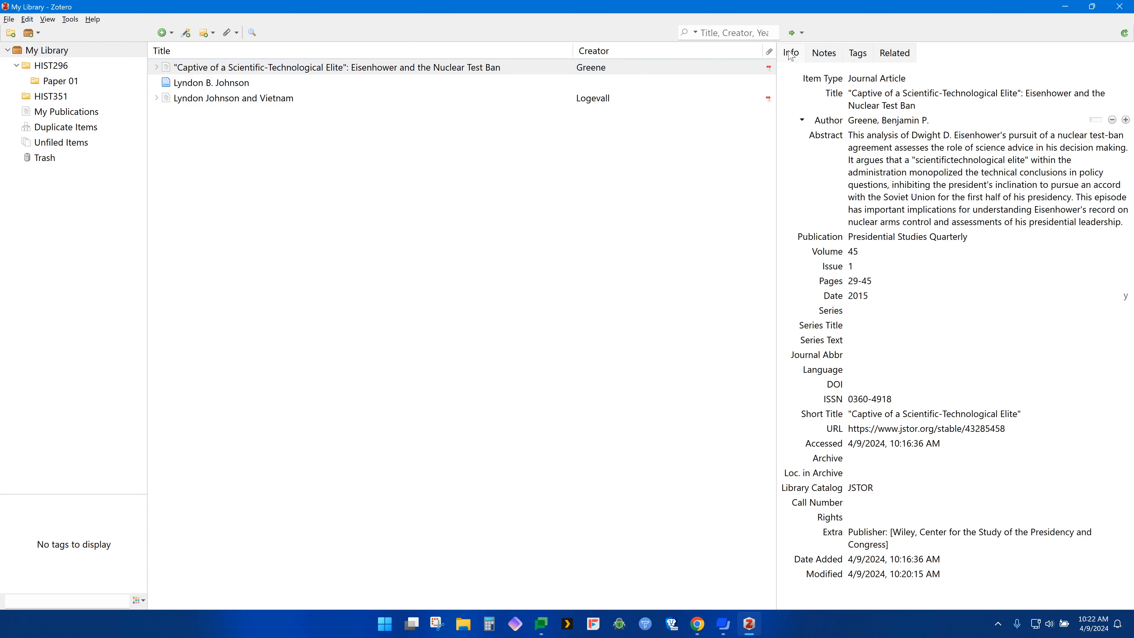
pyautogui.click(866, 54)
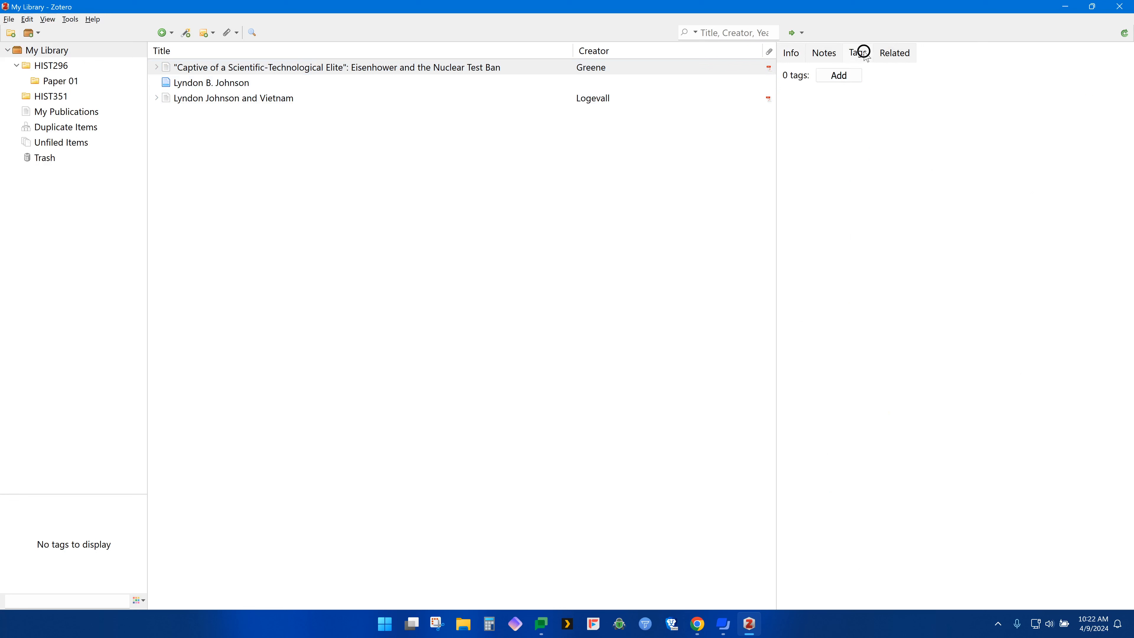
pyautogui.click(839, 75)
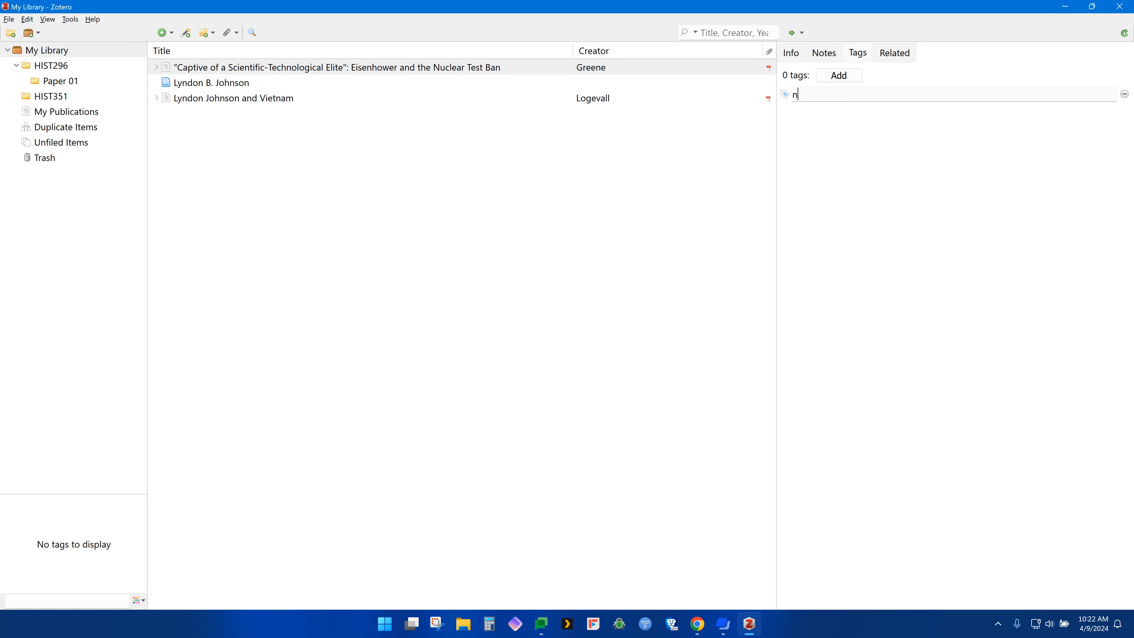
pyautogui.write('nuclear')
pyautogui.press('Return')
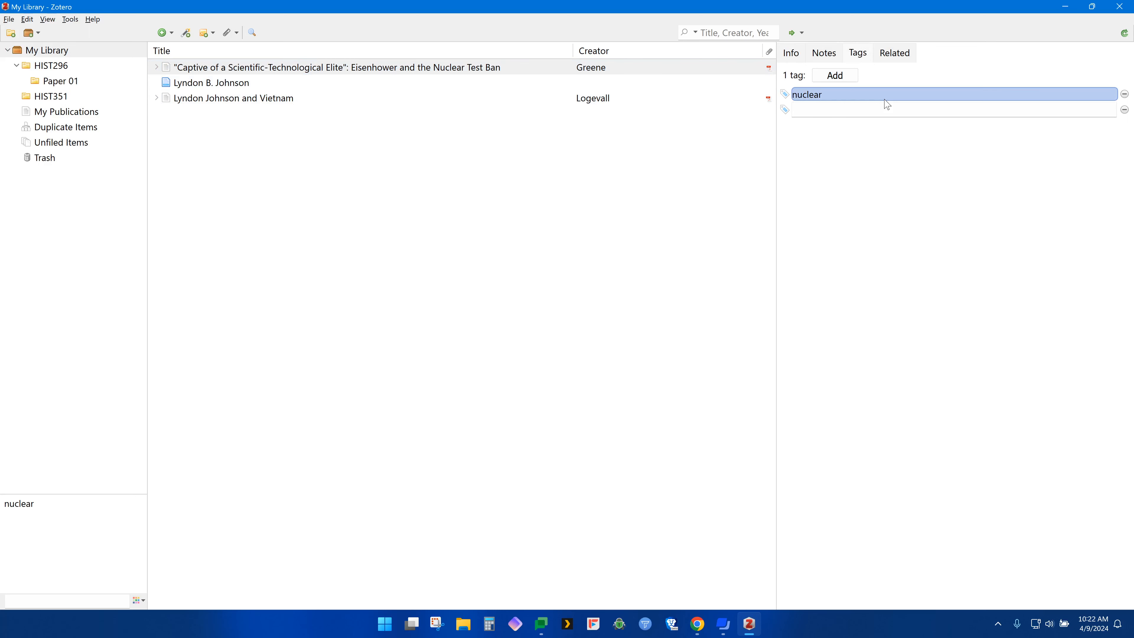
# Add the same "nuclear" tag to the "Lyndon Johnson and Vietnam" article
pyautogui.click(263, 98)
pyautogui.click(840, 75)
pyautogui.write('nuclear')
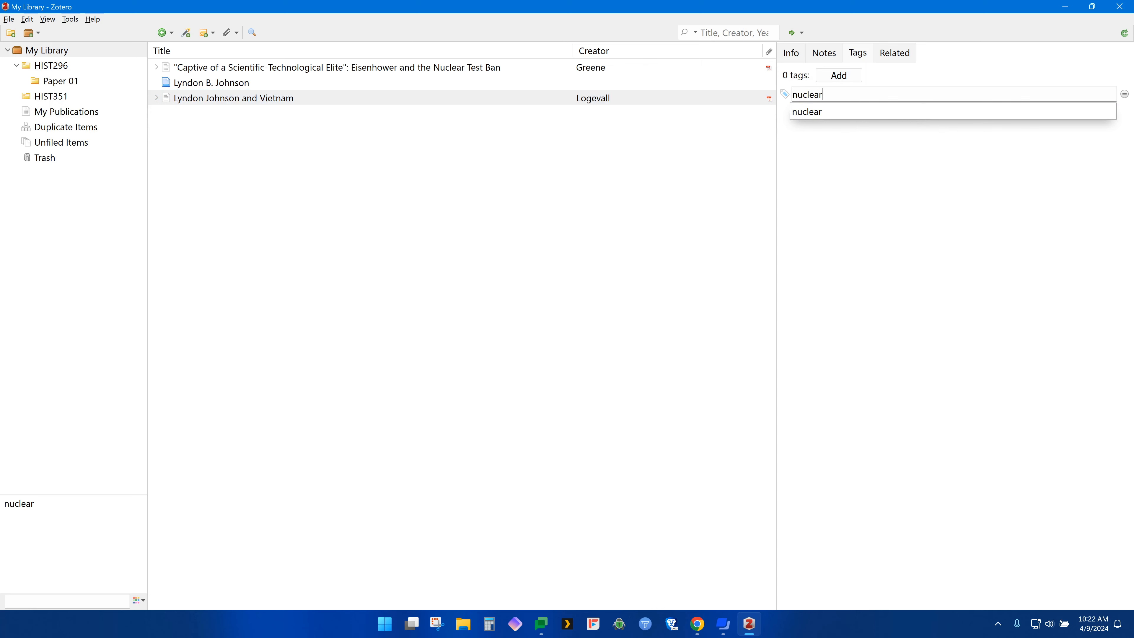
pyautogui.press('Return')
# Add the tag "read later" to the "Lyndon B. Johnson" web page item
pyautogui.click(204, 85)
pyautogui.click(840, 75)
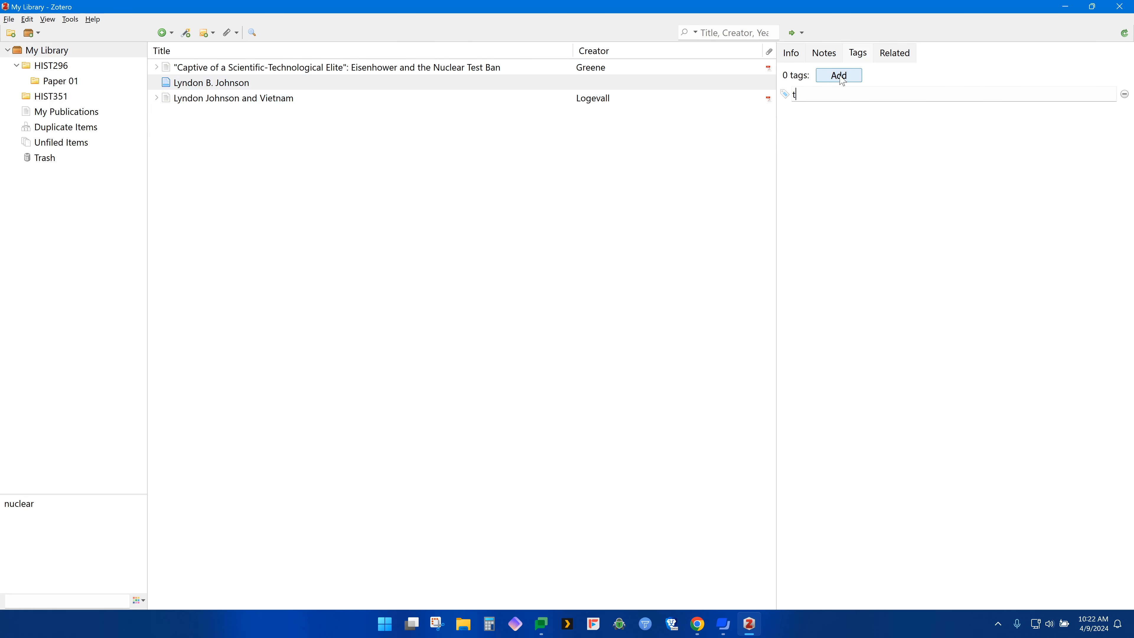
pyautogui.write('read later')
pyautogui.press('Return')
pyautogui.click(716, 85)
# Check the tags of the "Captive of a Scientific-Technological Elite" article, and enlarge the tag selector area for the whole library
pyautogui.click(332, 67)
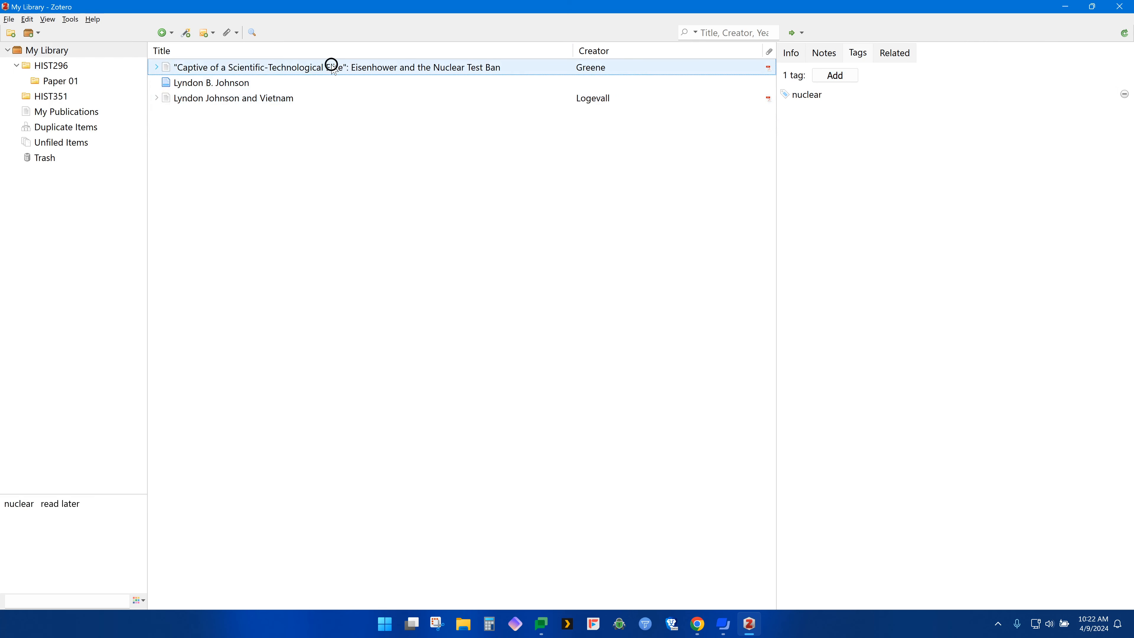
pyautogui.click(49, 52)
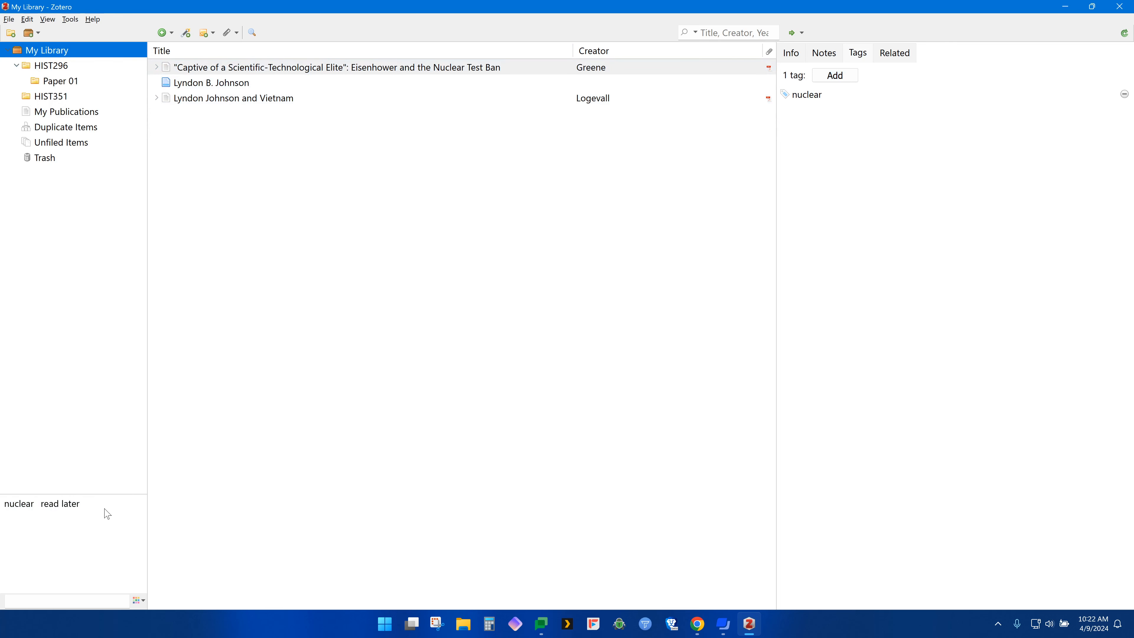
pyautogui.moveTo(86, 493); pyautogui.dragTo(89, 455)
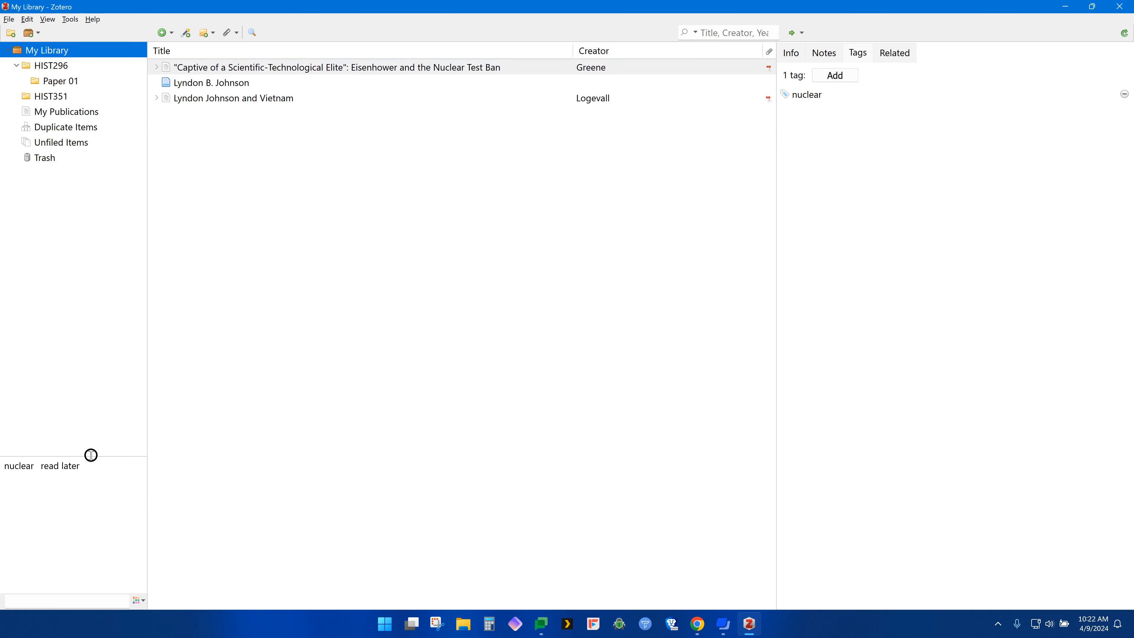
# Filter the library by "read later" and by "nuclear", clearing each filter, and compare the Paper 01 collection with the whole library
pyautogui.click(60, 468)
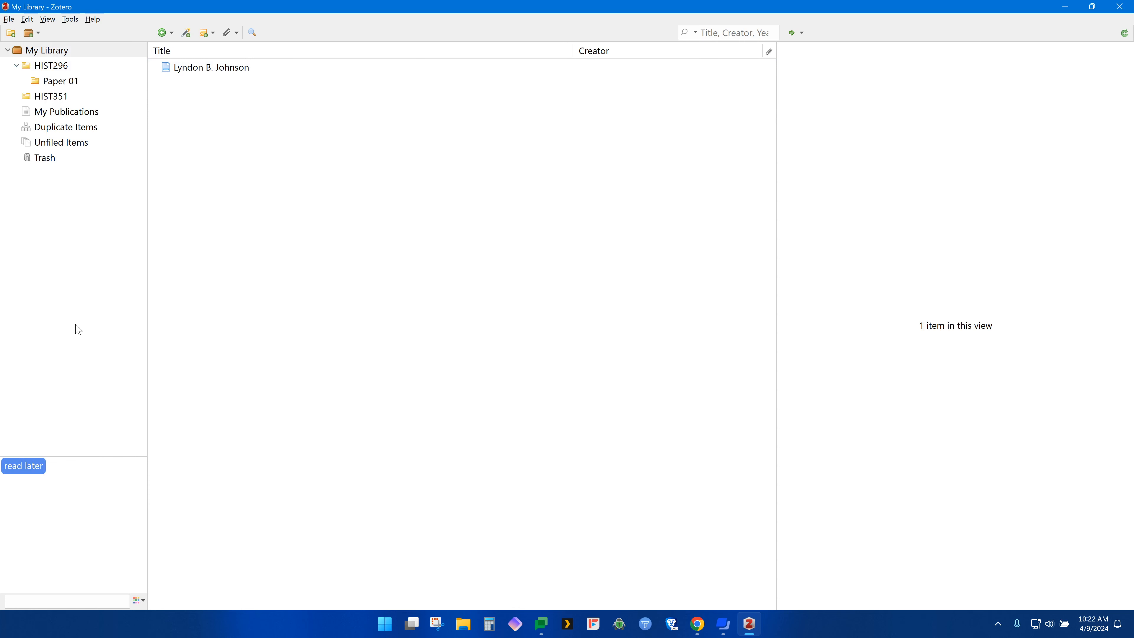
pyautogui.click(22, 469)
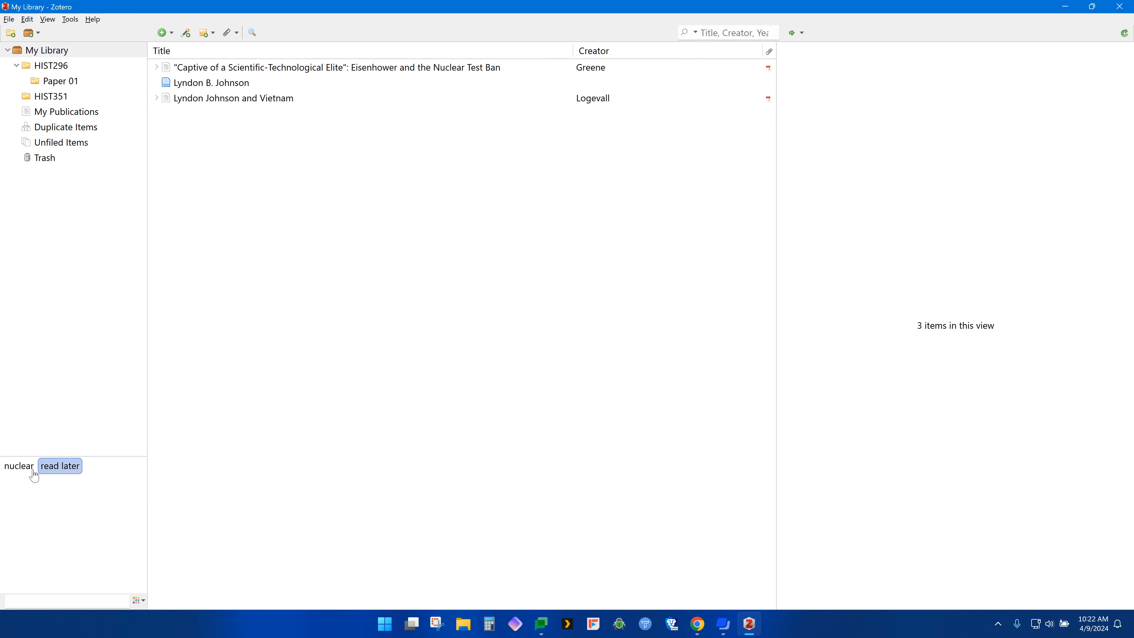
pyautogui.click(20, 471)
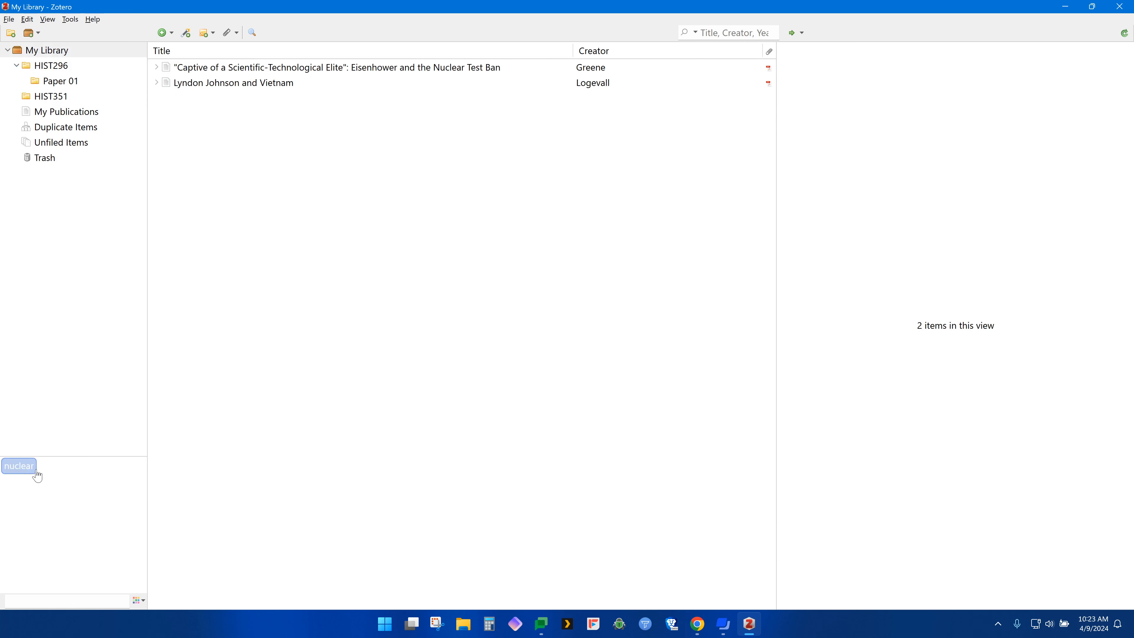
pyautogui.click(19, 469)
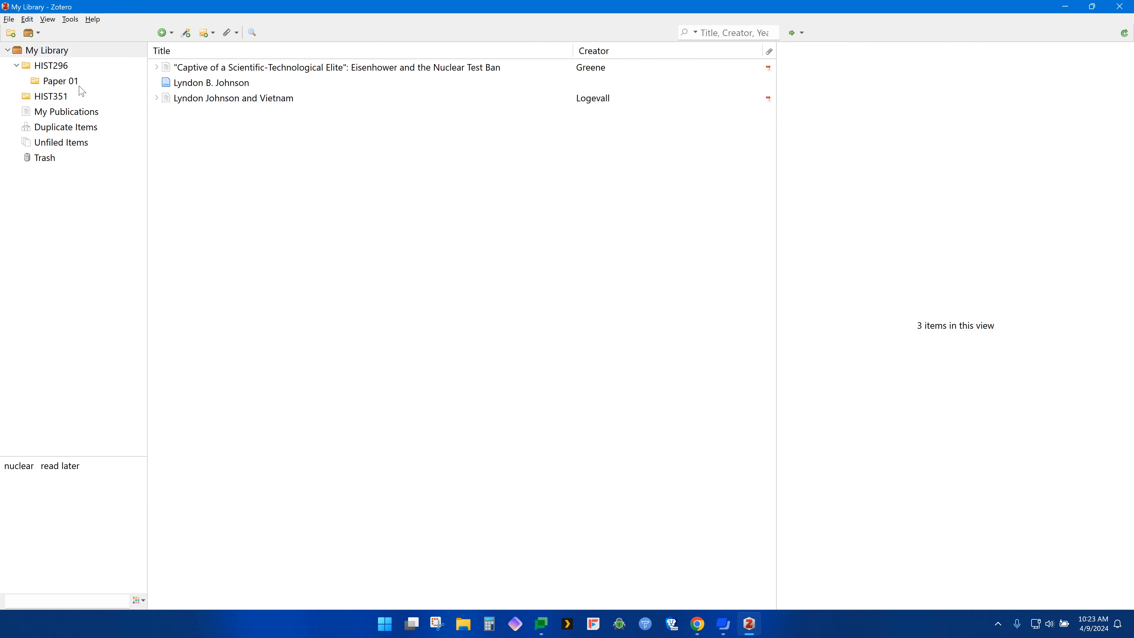
pyautogui.click(66, 82)
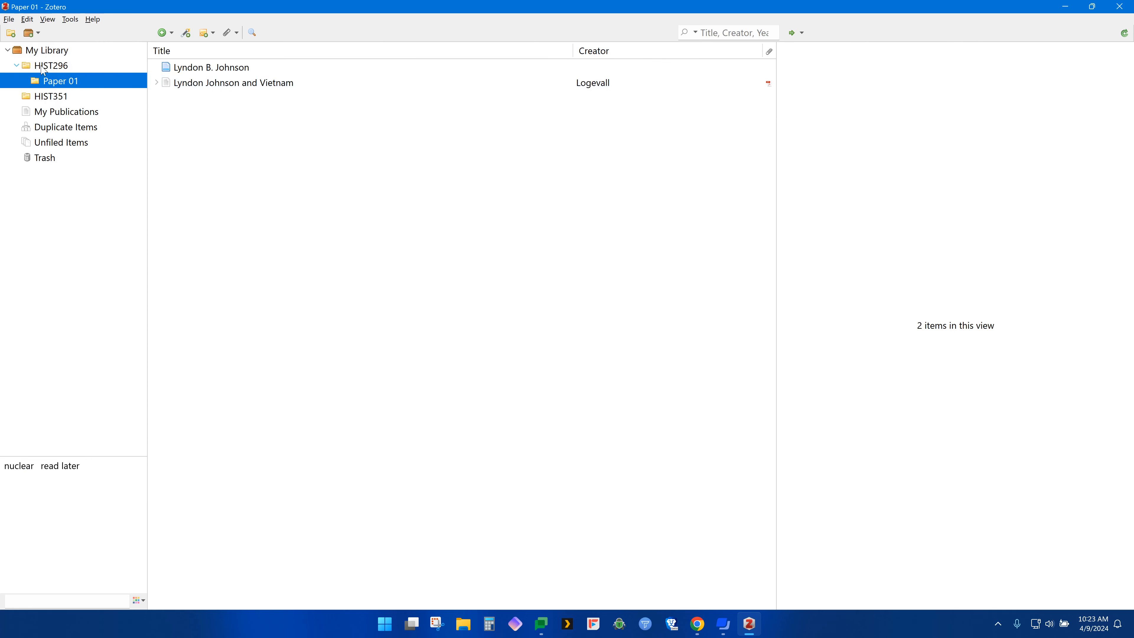
pyautogui.click(61, 53)
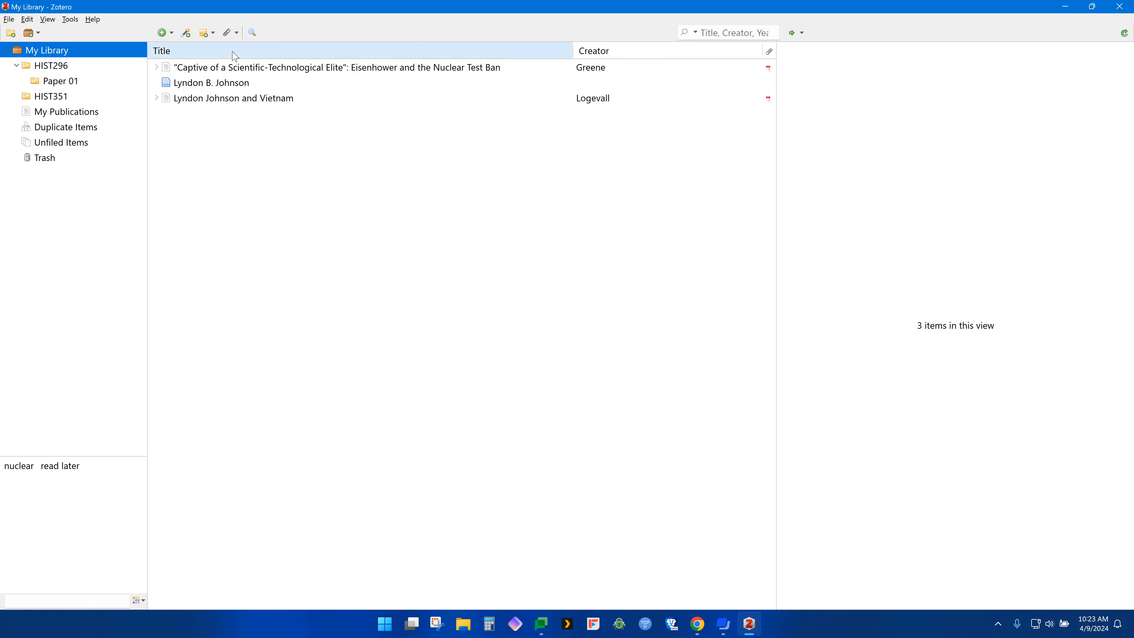